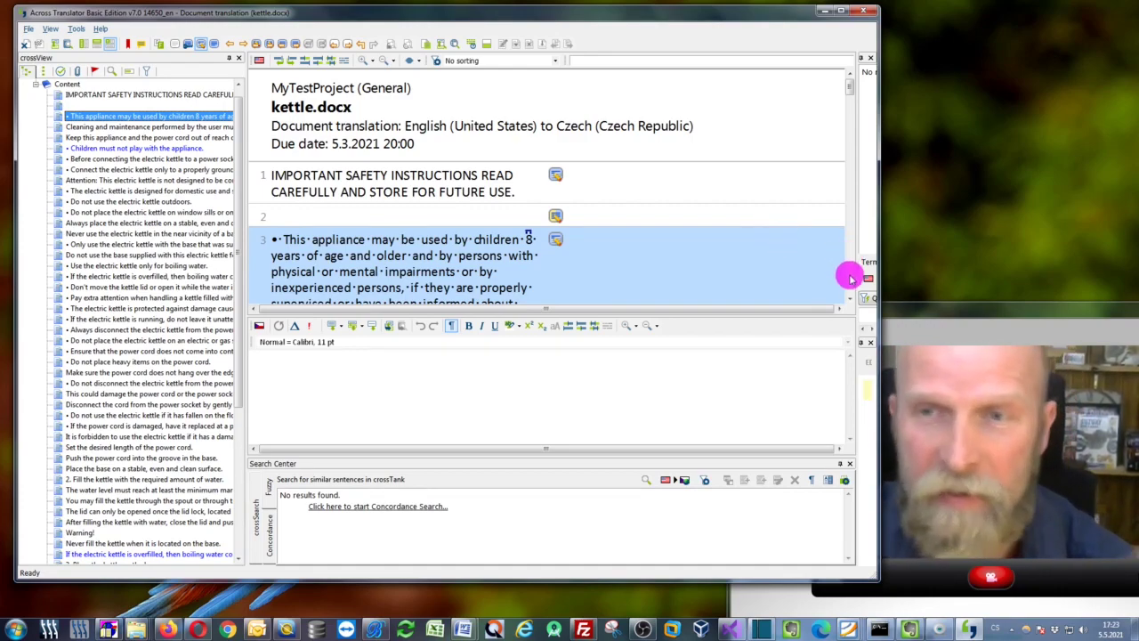
# Open System Settings from Tools and show the Machine Translation page with the TestMTGoogle configuration
pyautogui.click(850, 303)
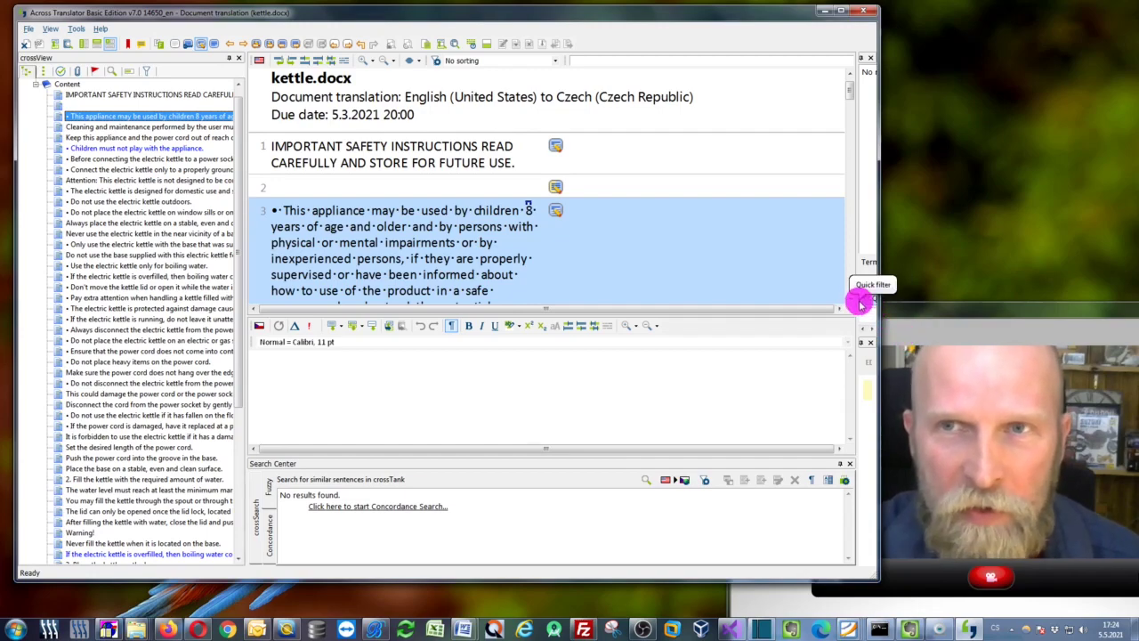
pyautogui.scroll(-2, 848, 297)
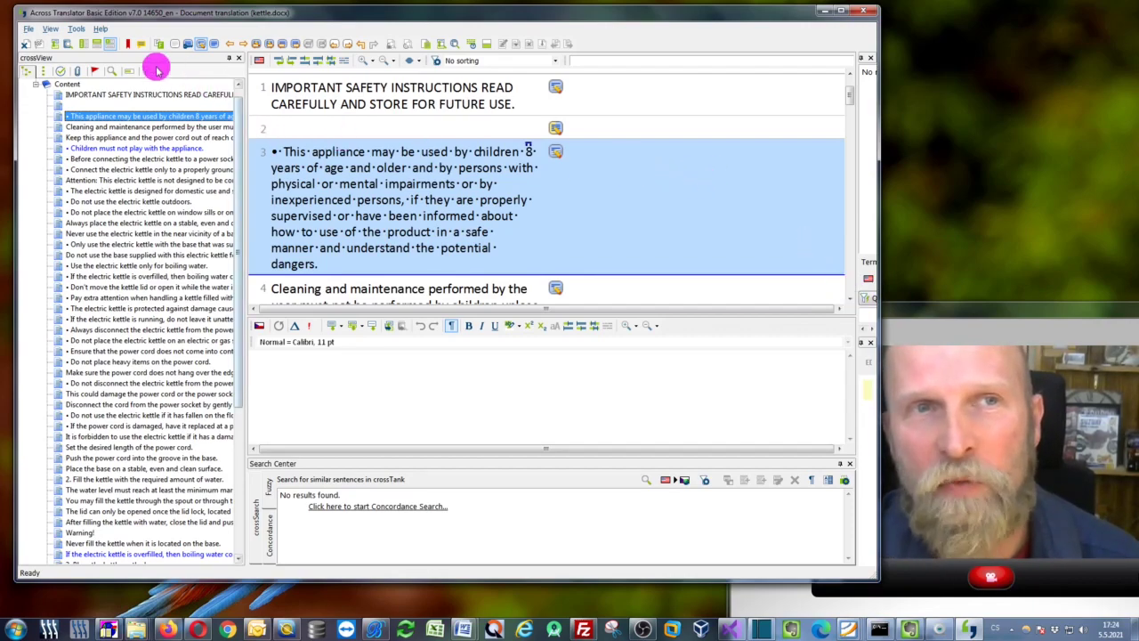
pyautogui.click(76, 30)
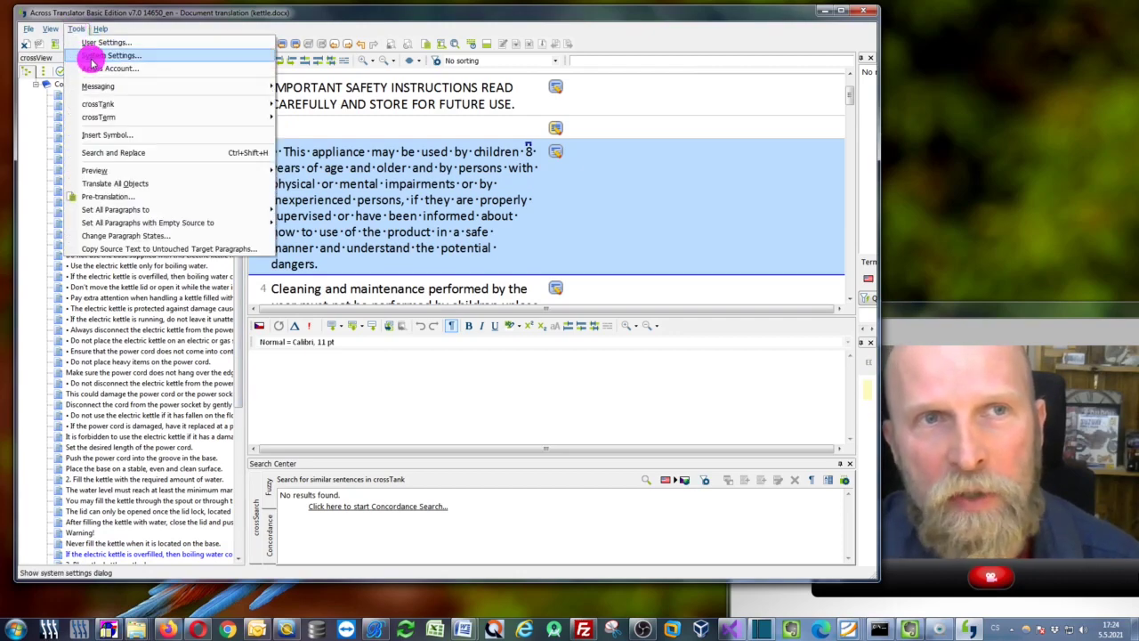
pyautogui.click(96, 59)
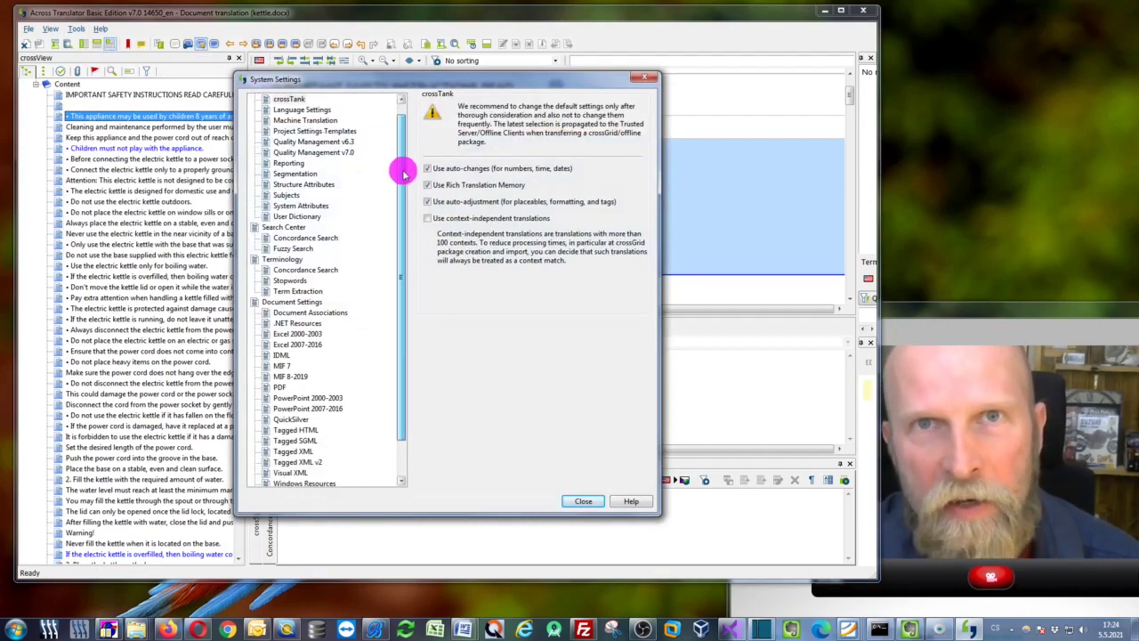
pyautogui.scroll(-1, 400, 161)
pyautogui.scroll(1, 401, 160)
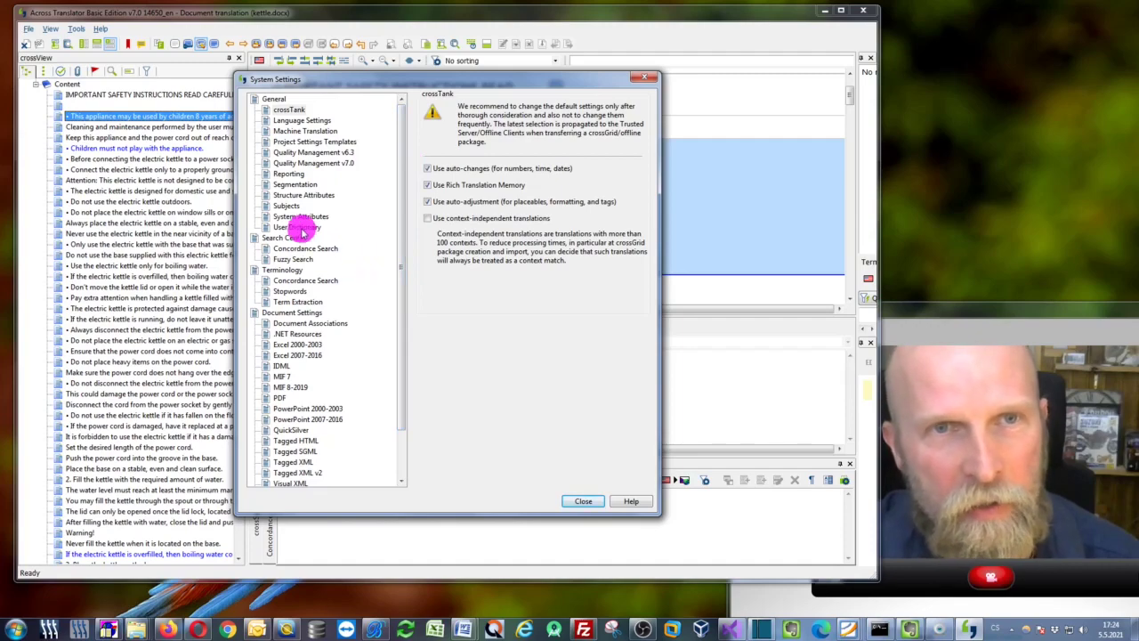
pyautogui.click(322, 131)
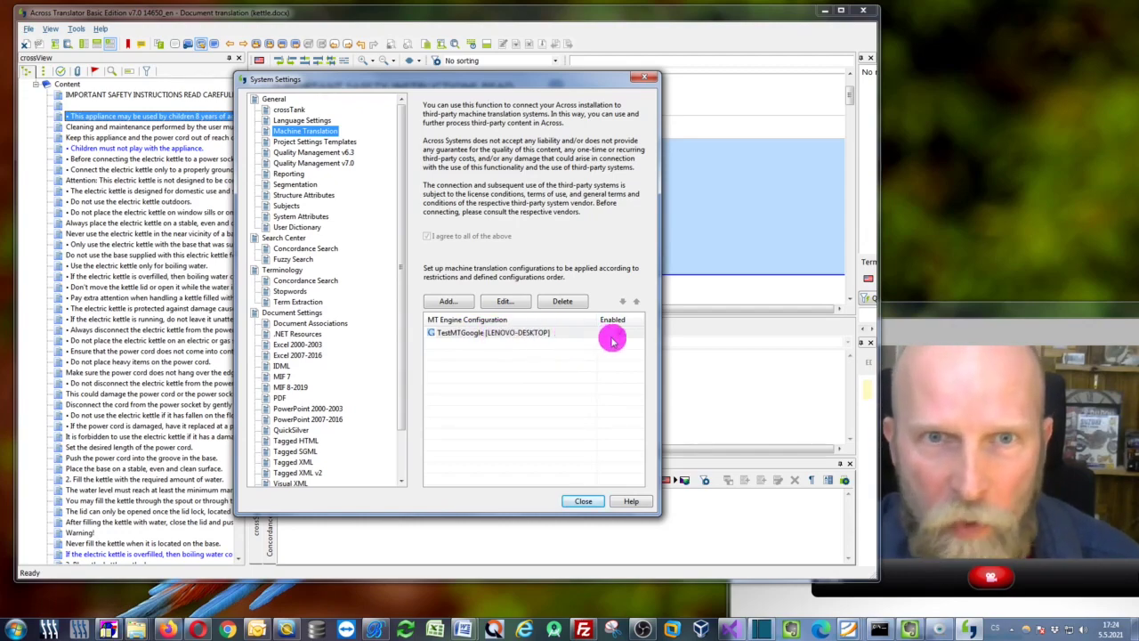
# Add a machine translation configuration named 'DeepL Engine' using the DeepL engine, and open its DeepL settings
pyautogui.click(452, 301)
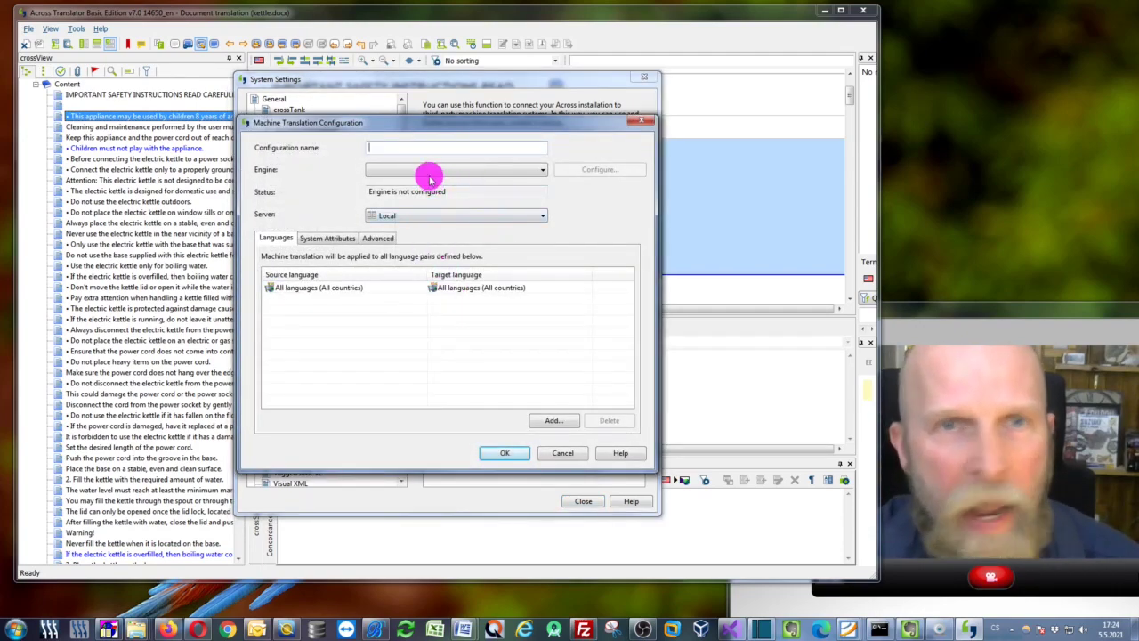
pyautogui.click(508, 146)
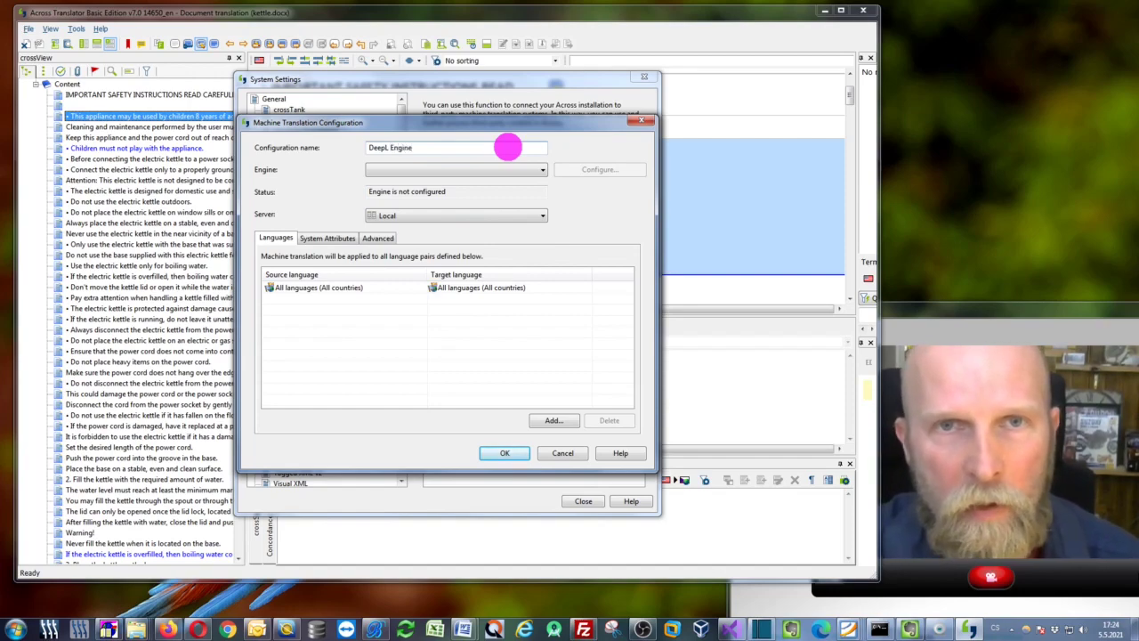
pyautogui.click(456, 168)
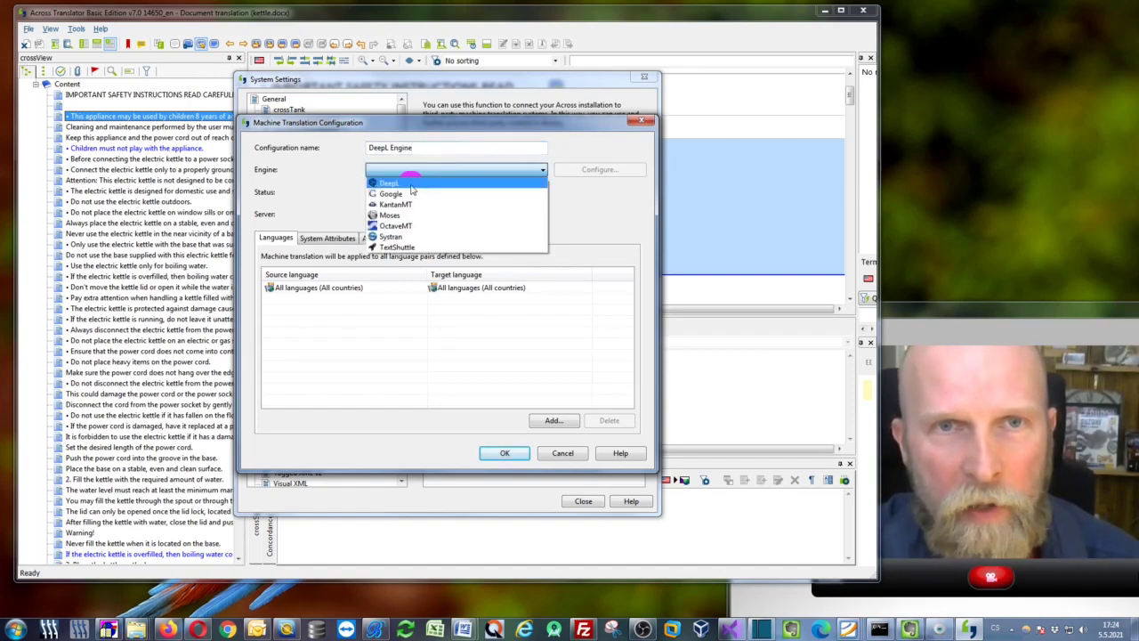
pyautogui.click(417, 183)
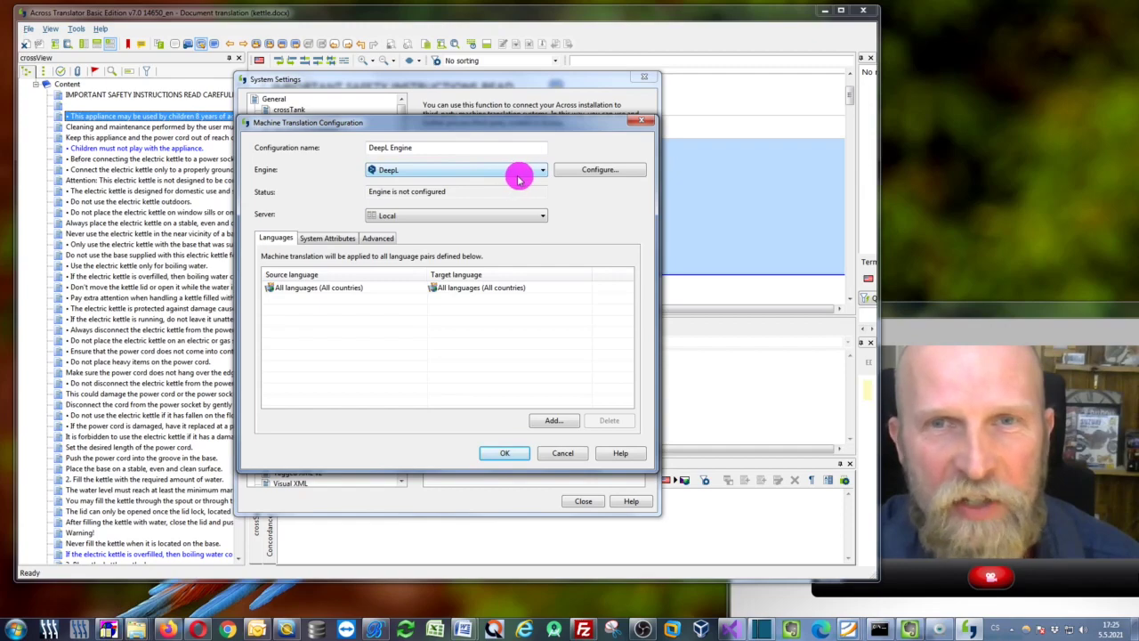
pyautogui.click(596, 172)
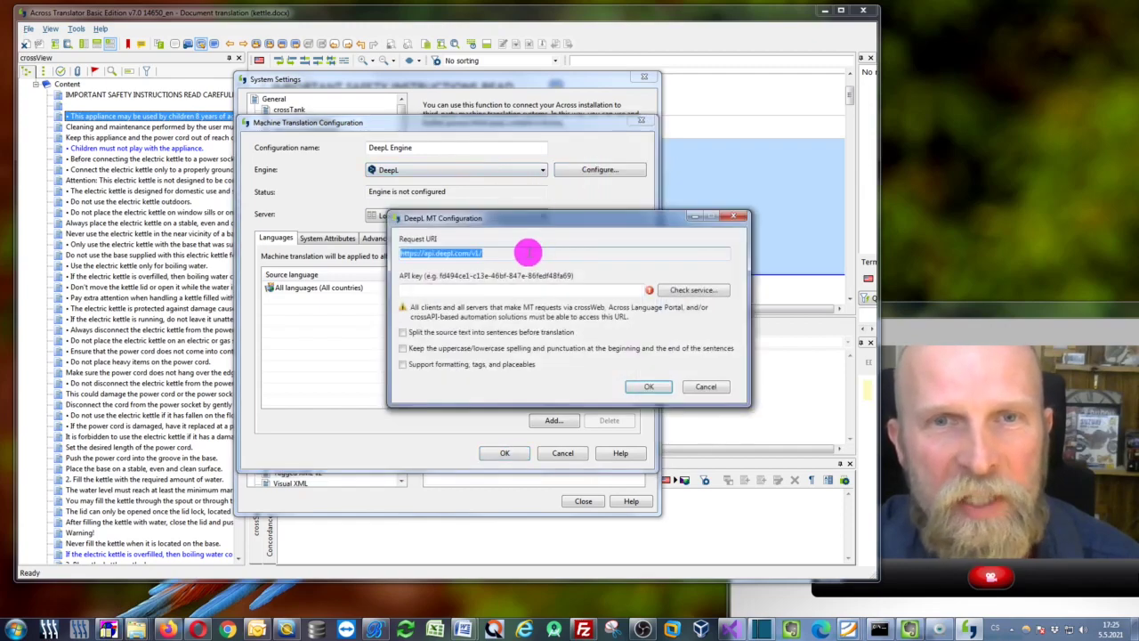
pyautogui.click(474, 286)
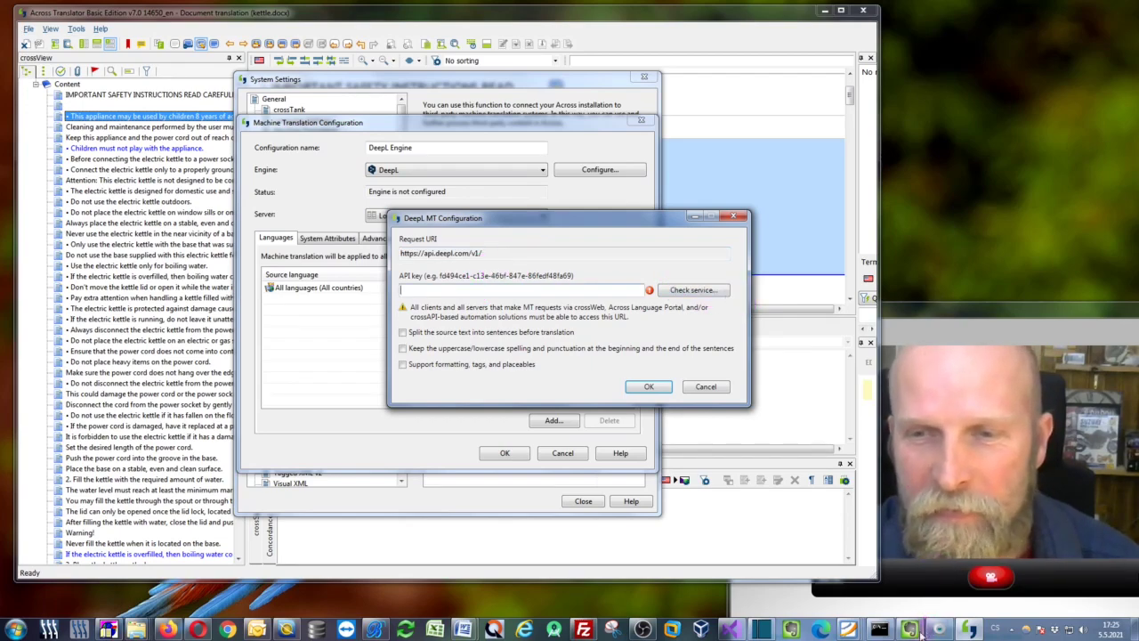
pyautogui.hotkey('ctrl', 'v')
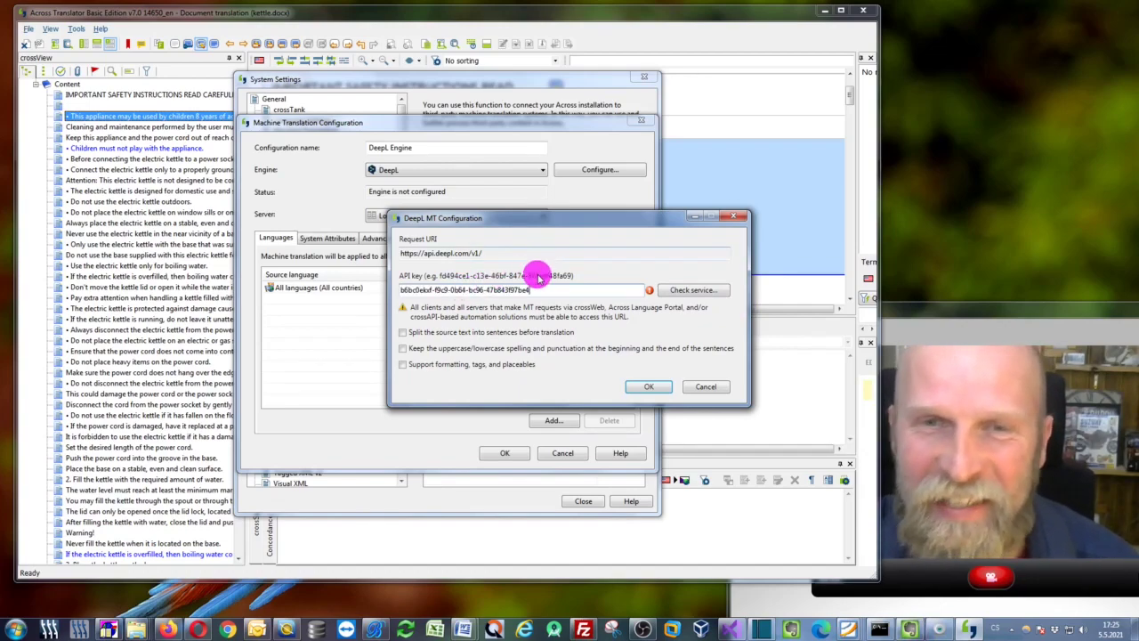
pyautogui.moveTo(540, 288); pyautogui.dragTo(376, 285)
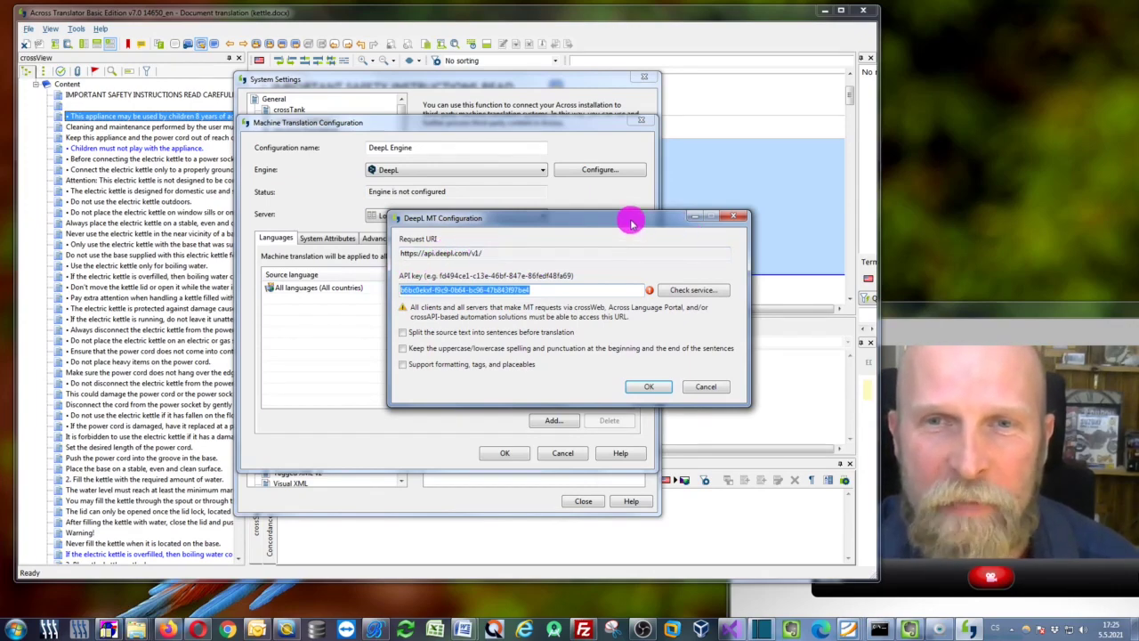
pyautogui.moveTo(631, 219); pyautogui.dragTo(663, 224)
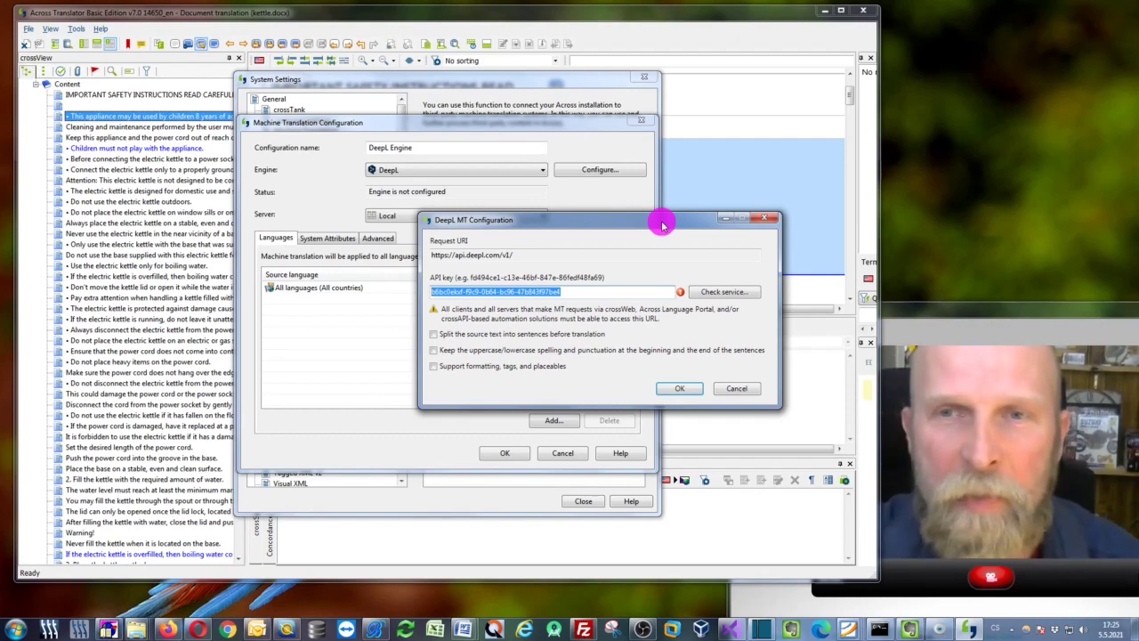
# Close the DeepL and new configuration dialogs without adding them, then close System Settings
pyautogui.click(765, 218)
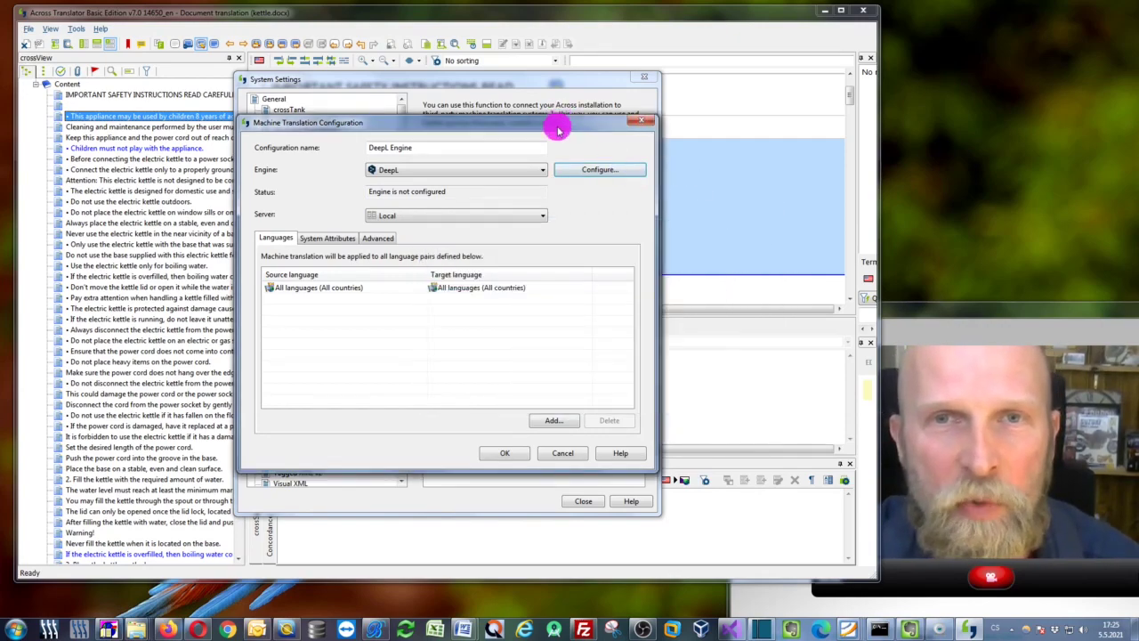
pyautogui.moveTo(558, 119); pyautogui.dragTo(611, 136)
pyautogui.click(693, 141)
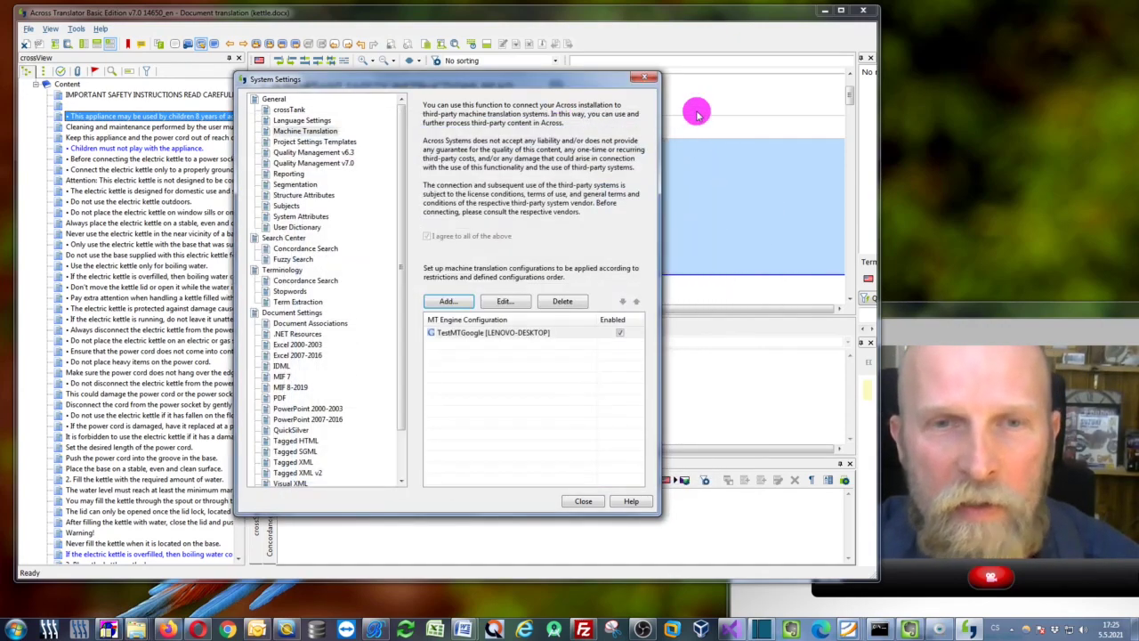
pyautogui.click(512, 335)
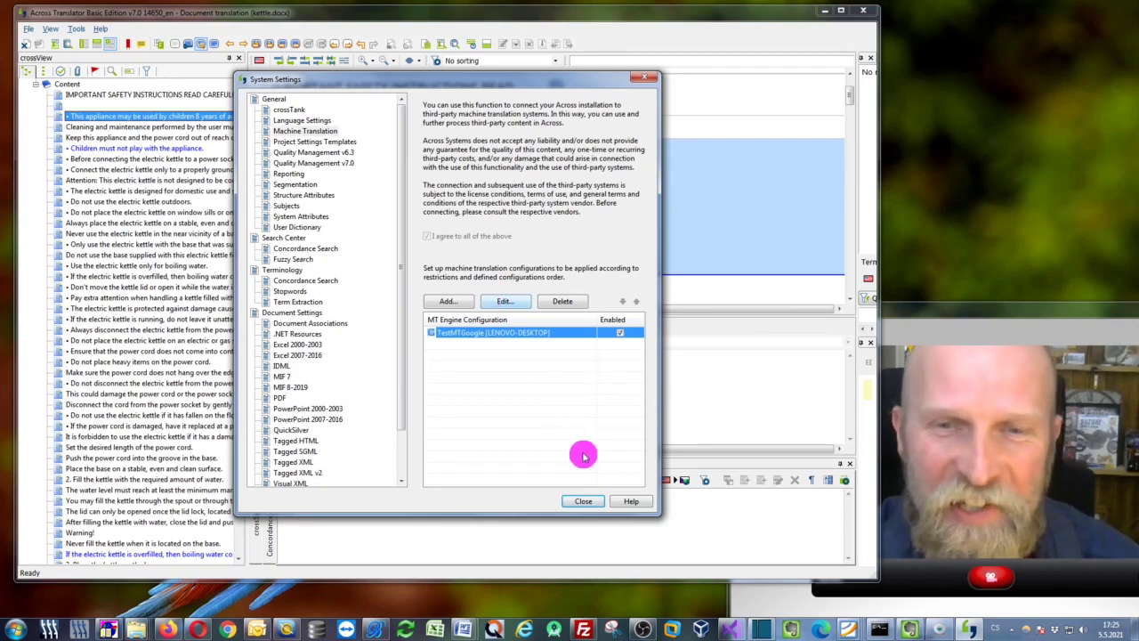
pyautogui.click(585, 501)
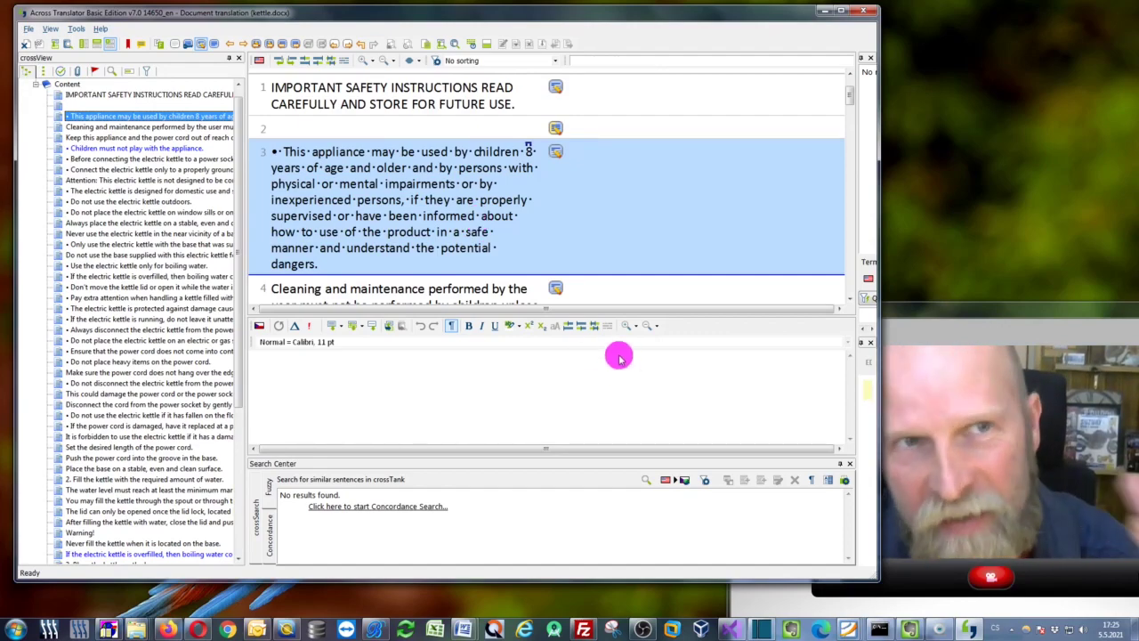
# Pre-translate kettle.docx via Tools > Pre-translation, dismiss the 0% report, and open segment 10
pyautogui.click(82, 33)
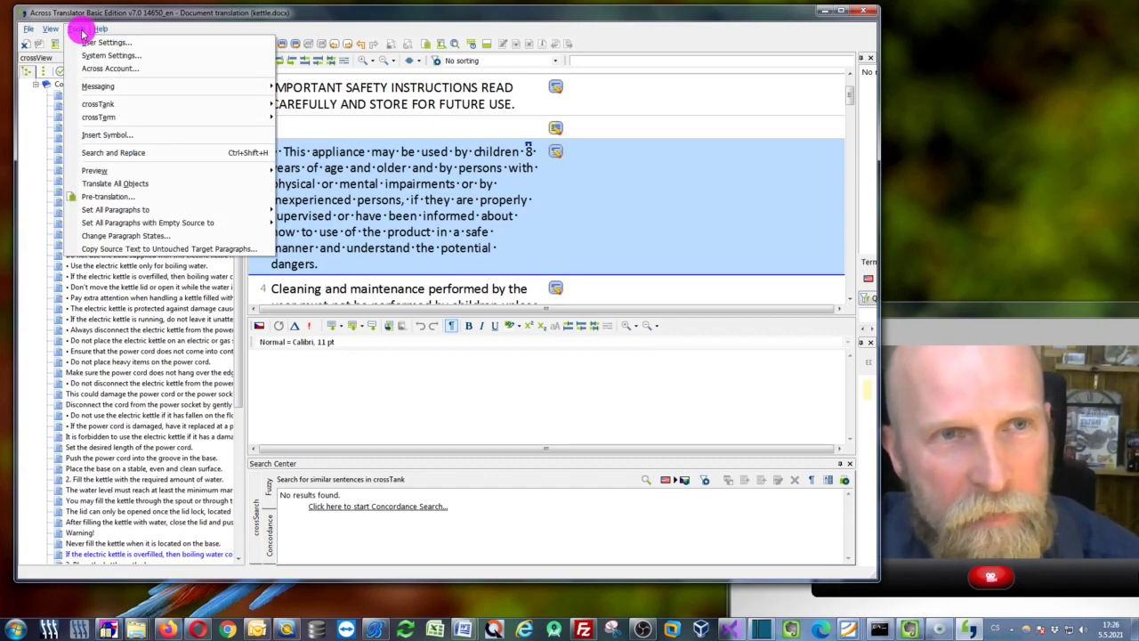
pyautogui.click(148, 197)
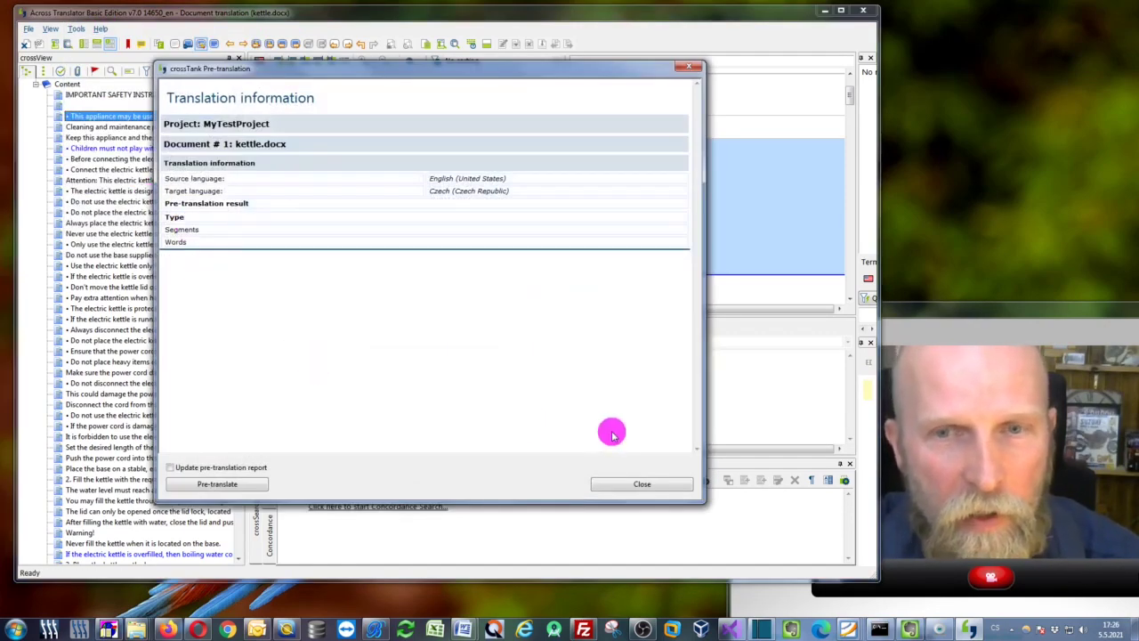
pyautogui.moveTo(406, 68); pyautogui.dragTo(445, 71)
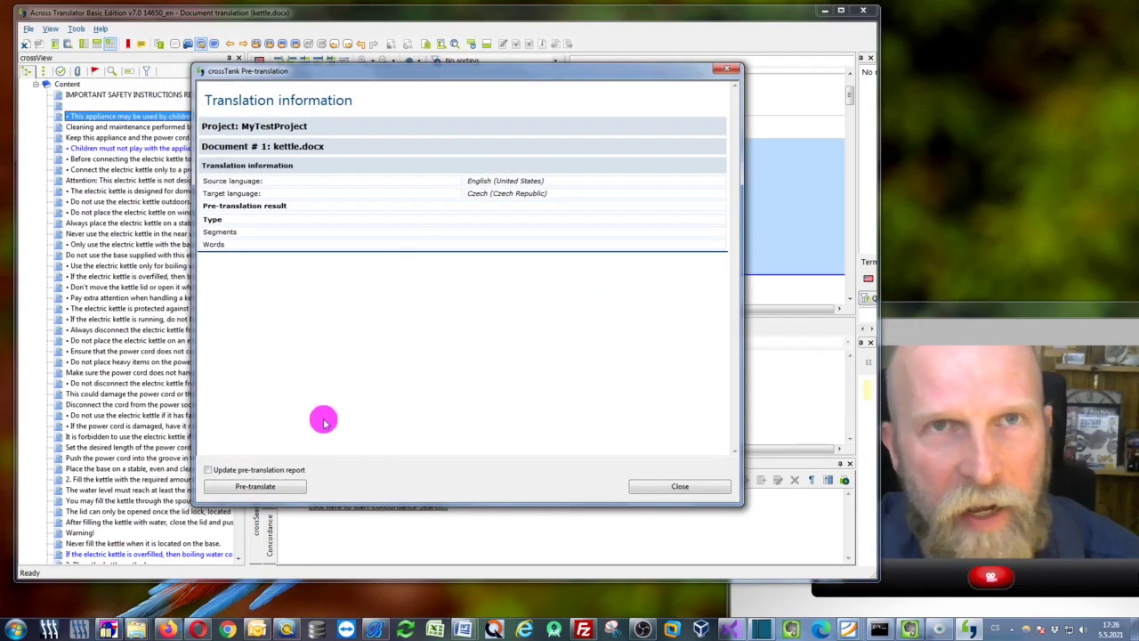
pyautogui.click(270, 485)
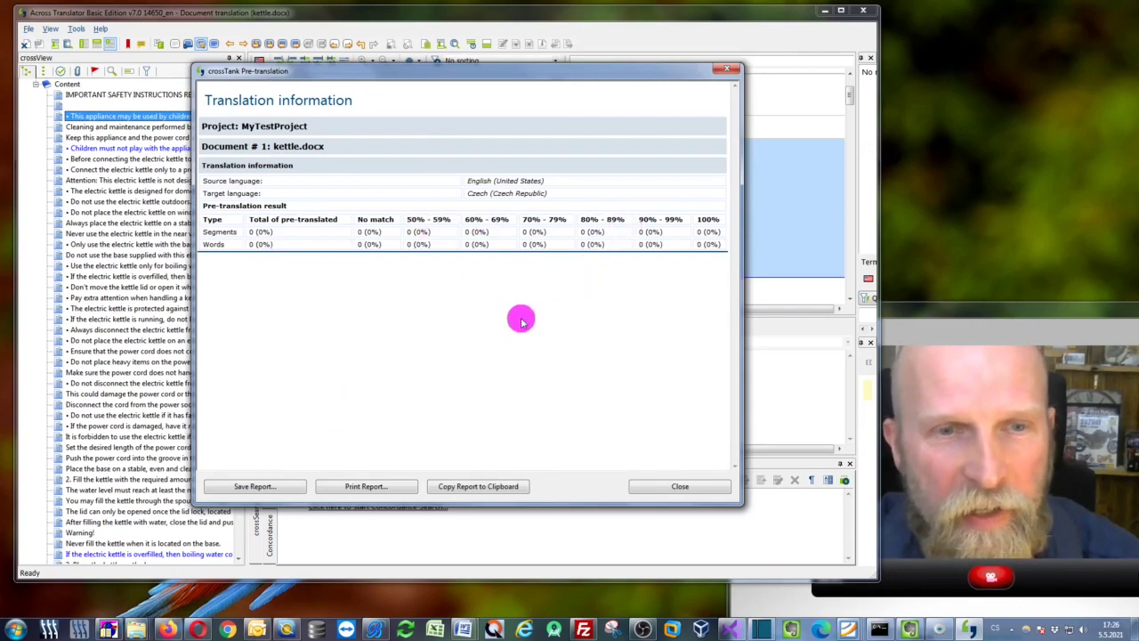
pyautogui.click(660, 487)
pyautogui.click(651, 159)
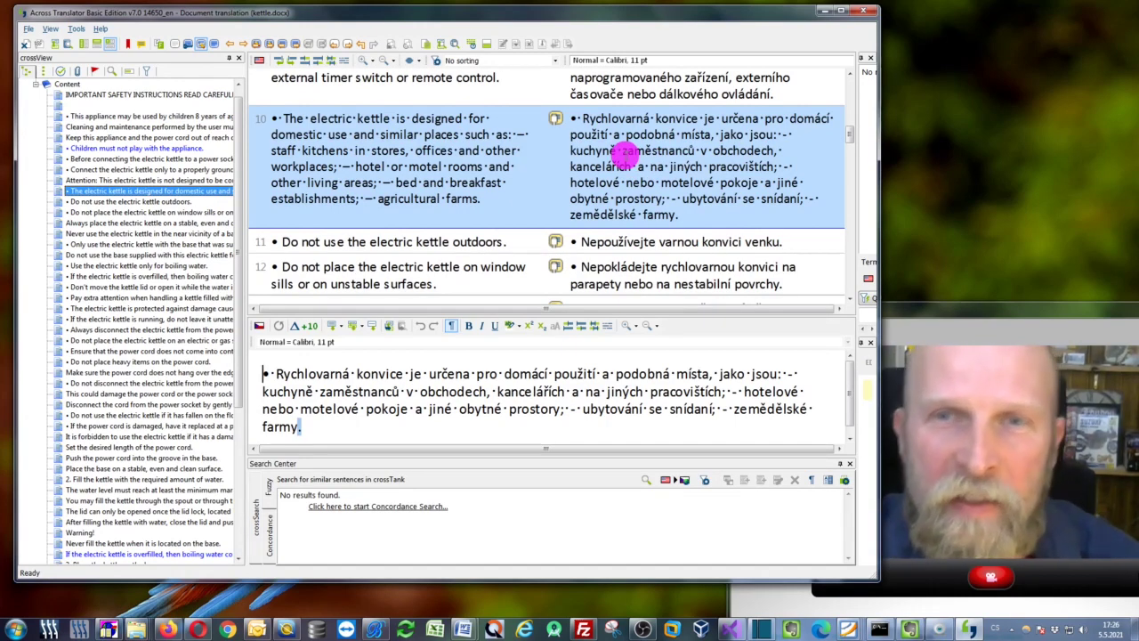
# Scroll the segment grid and open segment 15, the Czech text about using only the supplied base
pyautogui.scroll(-2, 663, 193)
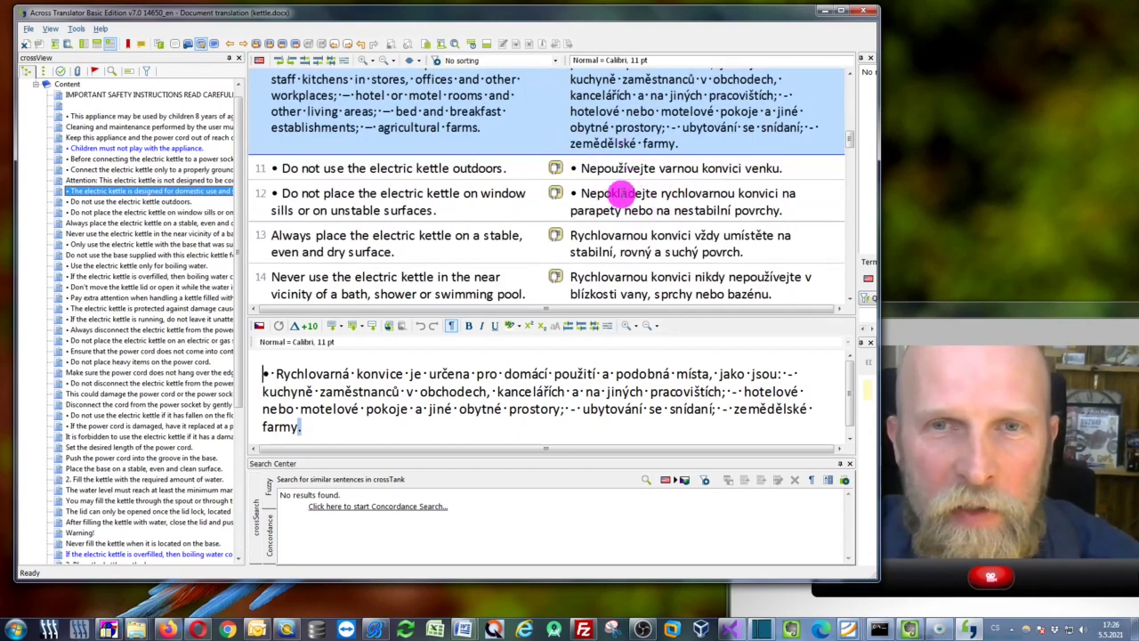
pyautogui.scroll(-7, 621, 193)
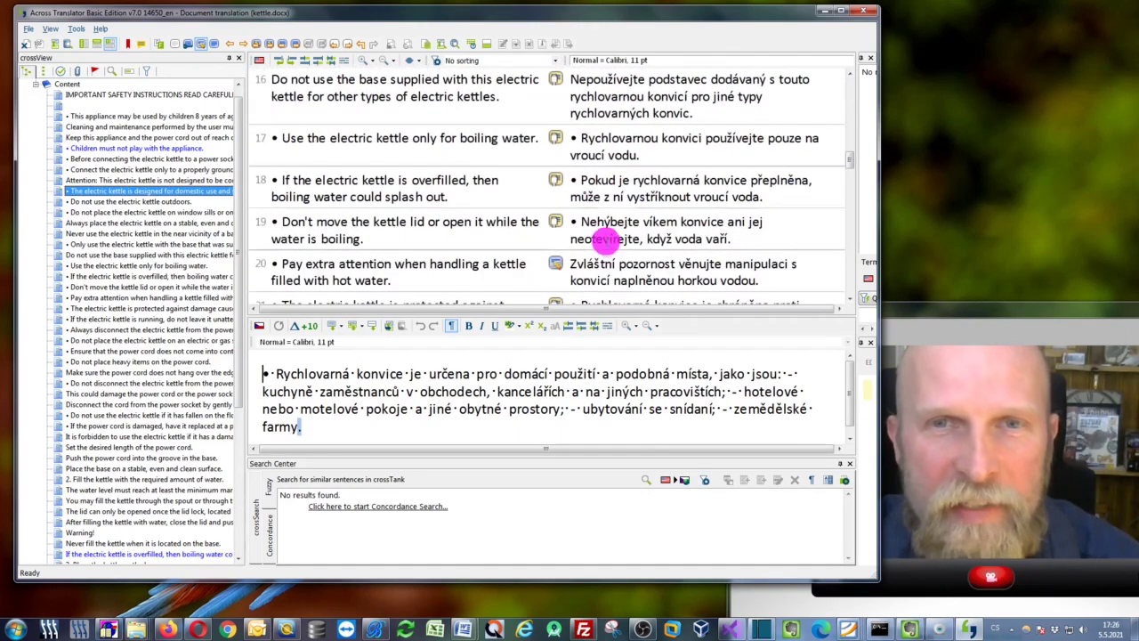
pyautogui.scroll(7, 605, 239)
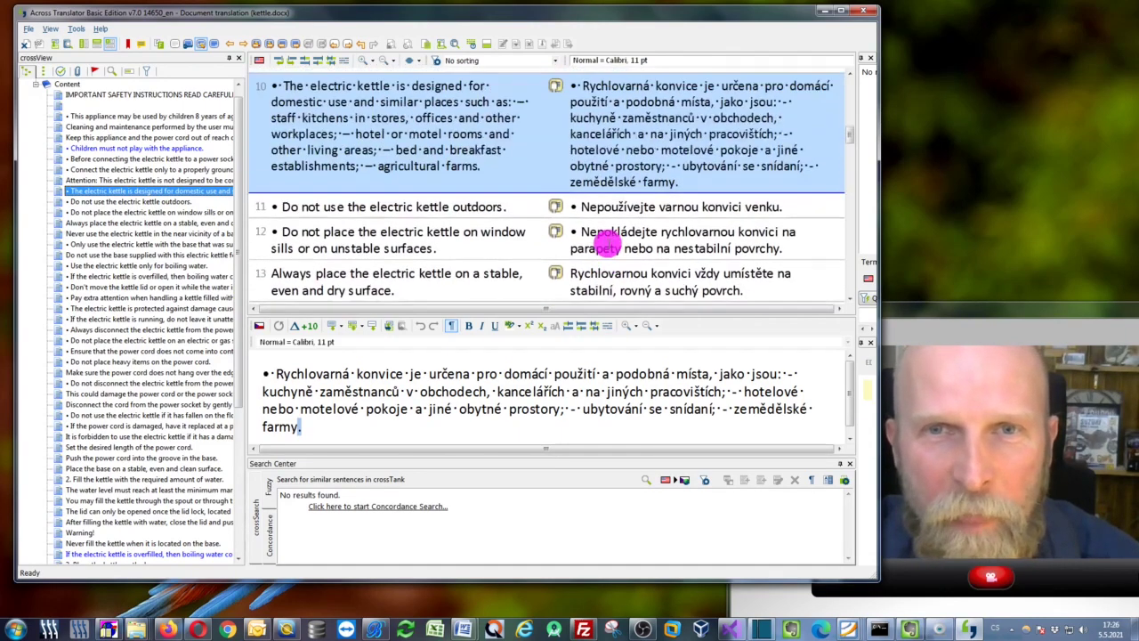
pyautogui.scroll(3, 608, 238)
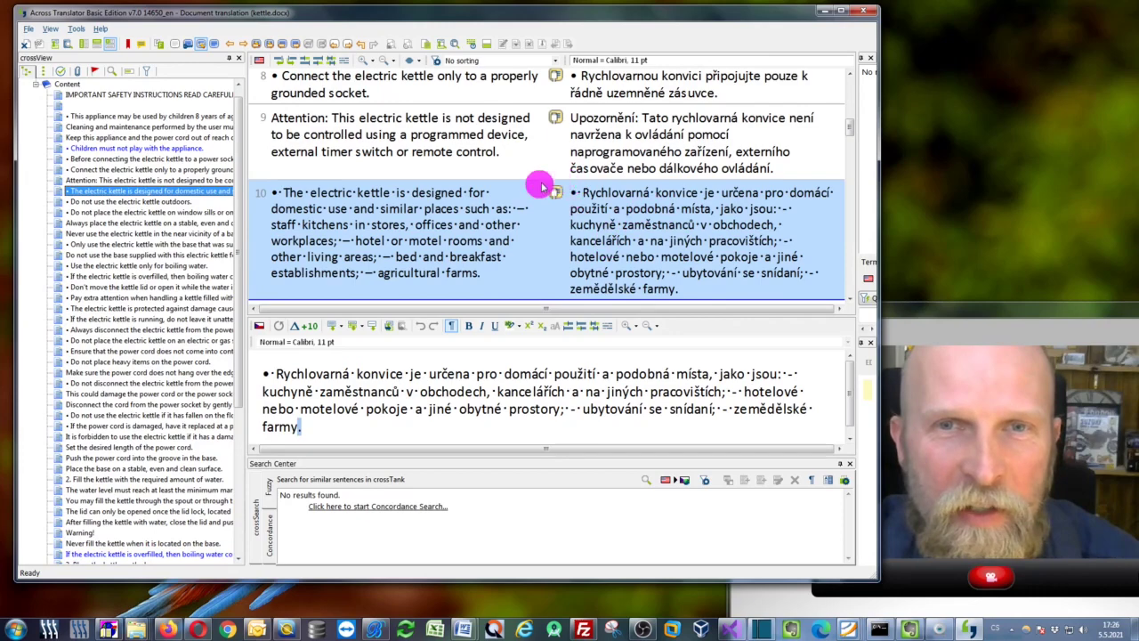
pyautogui.scroll(-3, 547, 116)
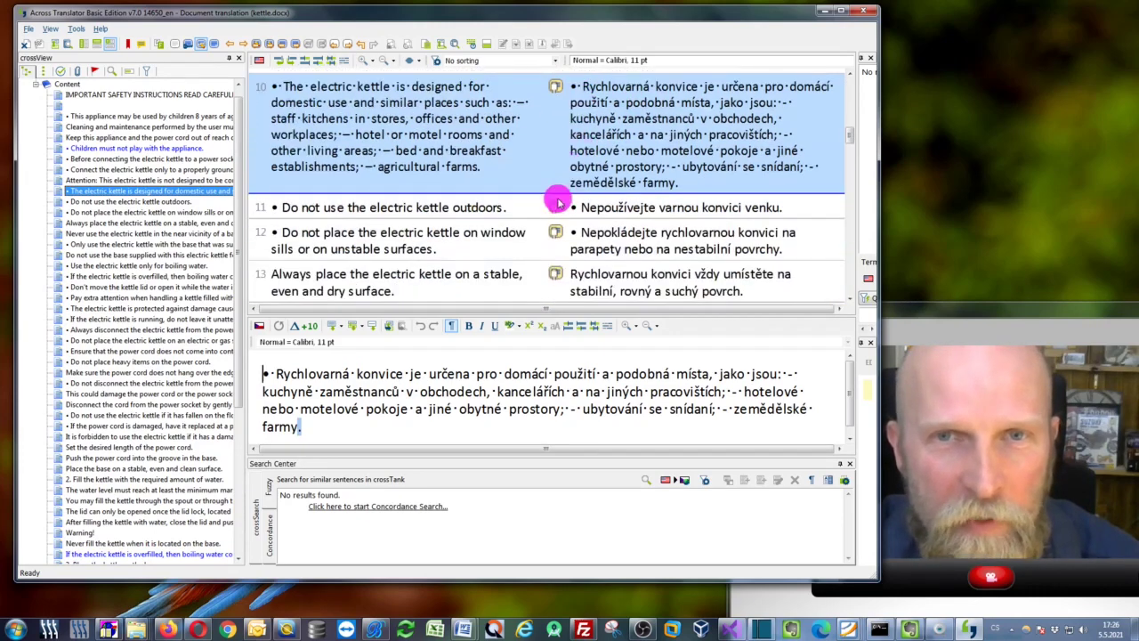
pyautogui.scroll(-1, 561, 229)
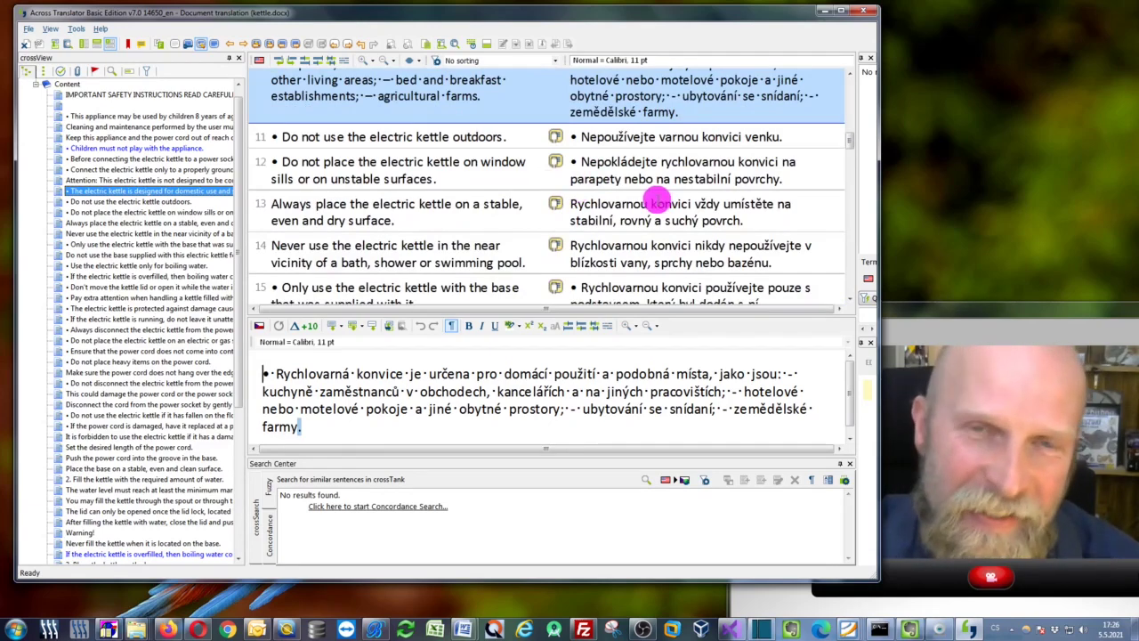
pyautogui.scroll(-2, 629, 213)
pyautogui.click(601, 190)
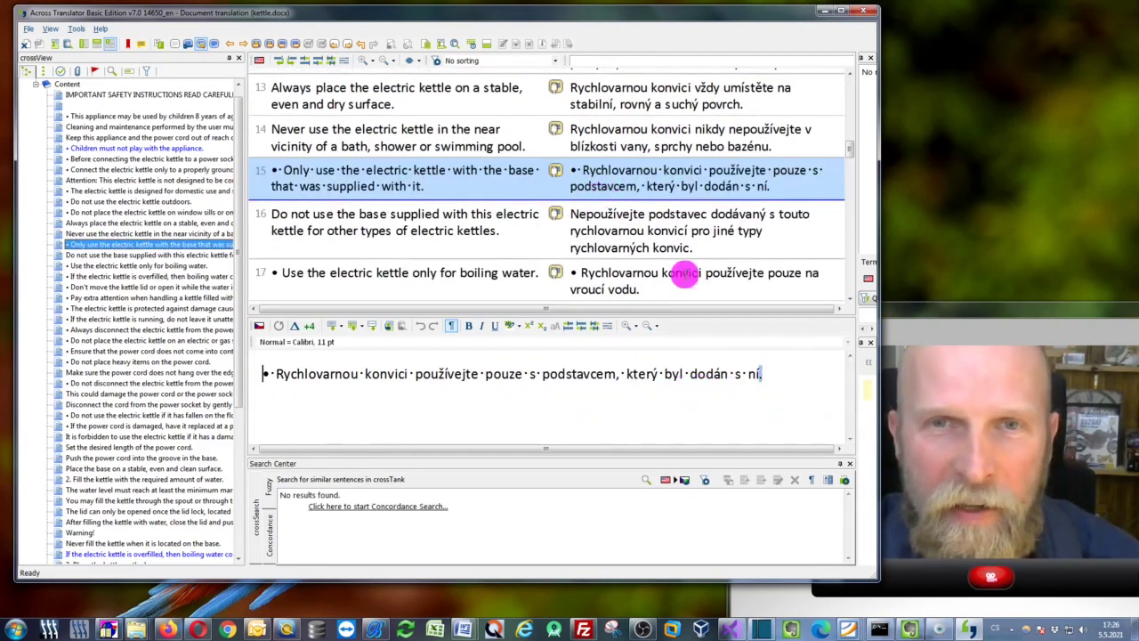
pyautogui.scroll(-2, 602, 181)
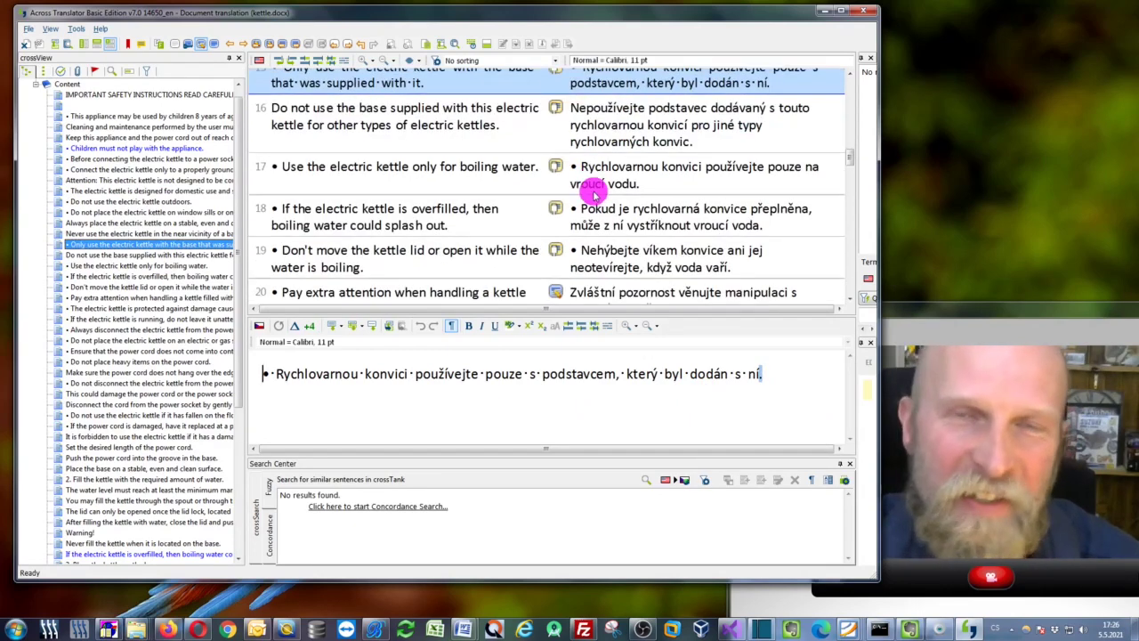
pyautogui.scroll(2, 593, 194)
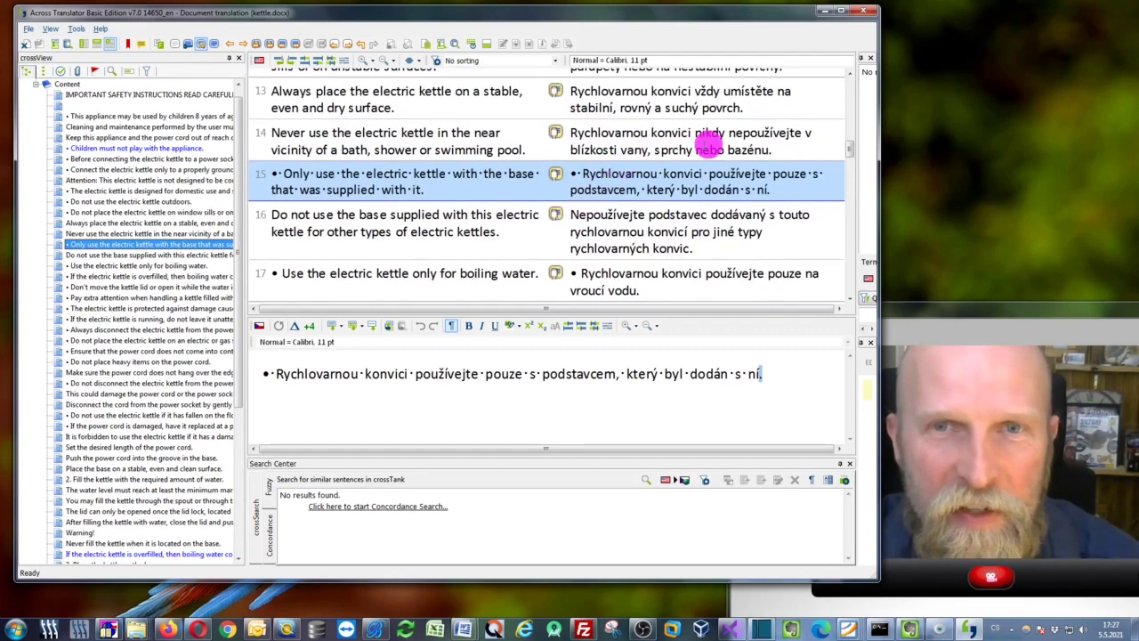
# Delete the Czech translations of segments 15 and 14, leaving both targets empty
pyautogui.click(485, 386)
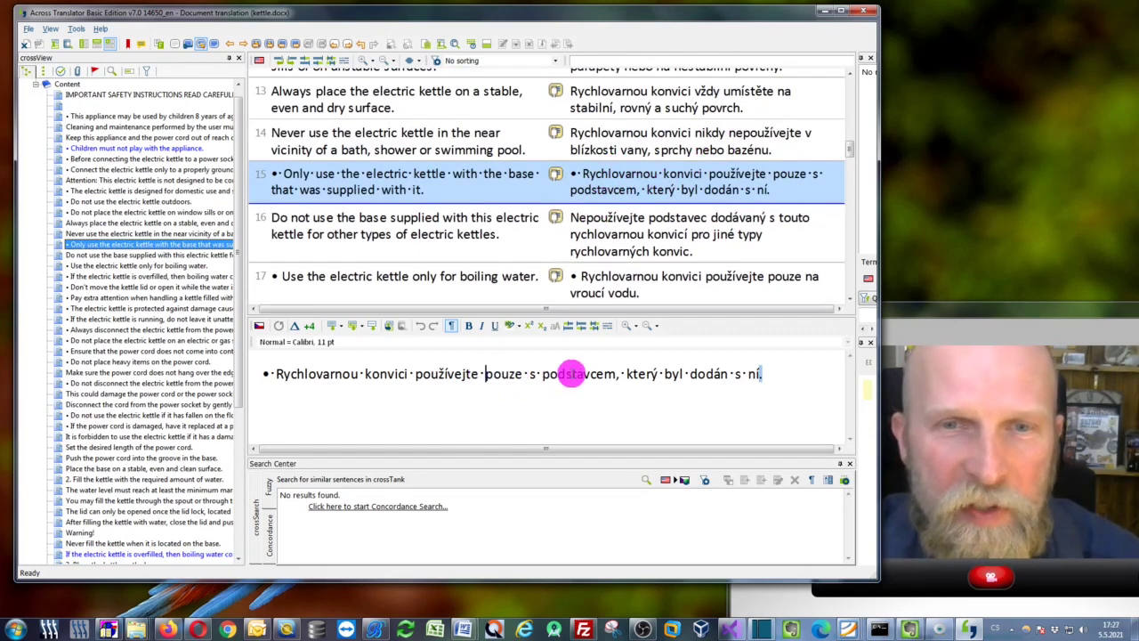
pyautogui.hotkey('ctrl', 'a')
pyautogui.press('Delete')
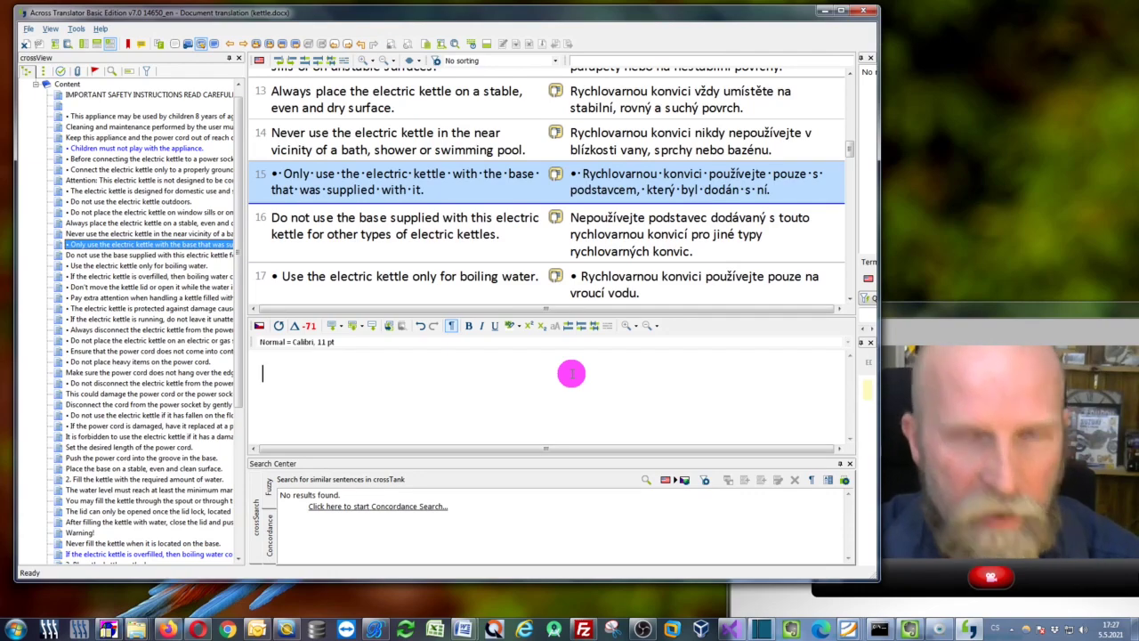
pyautogui.click(632, 159)
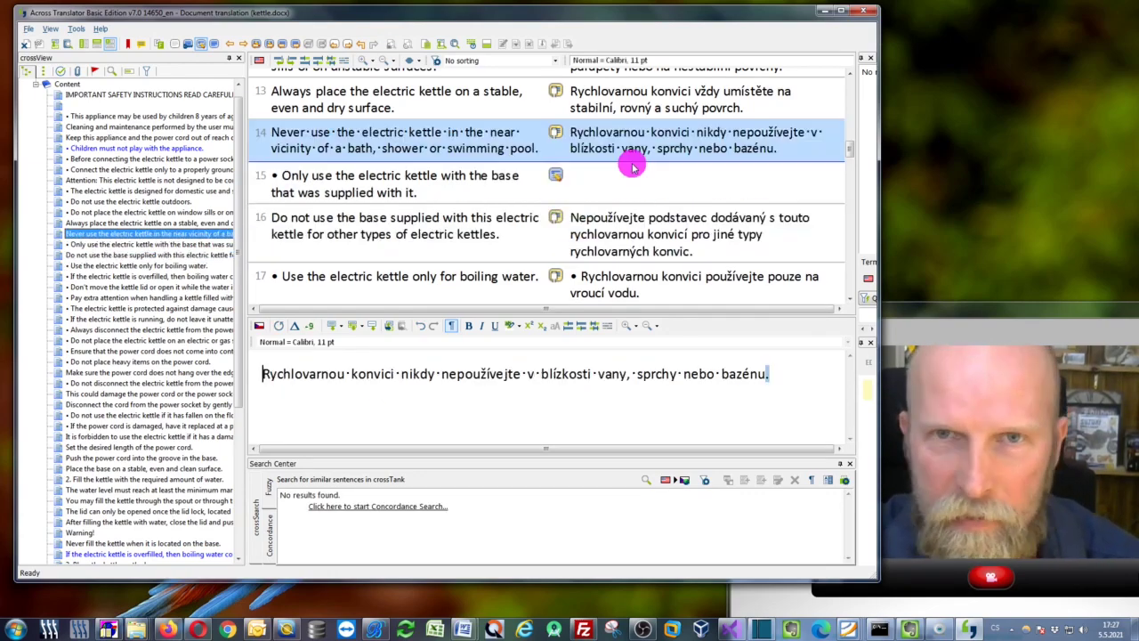
pyautogui.scroll(1, 632, 167)
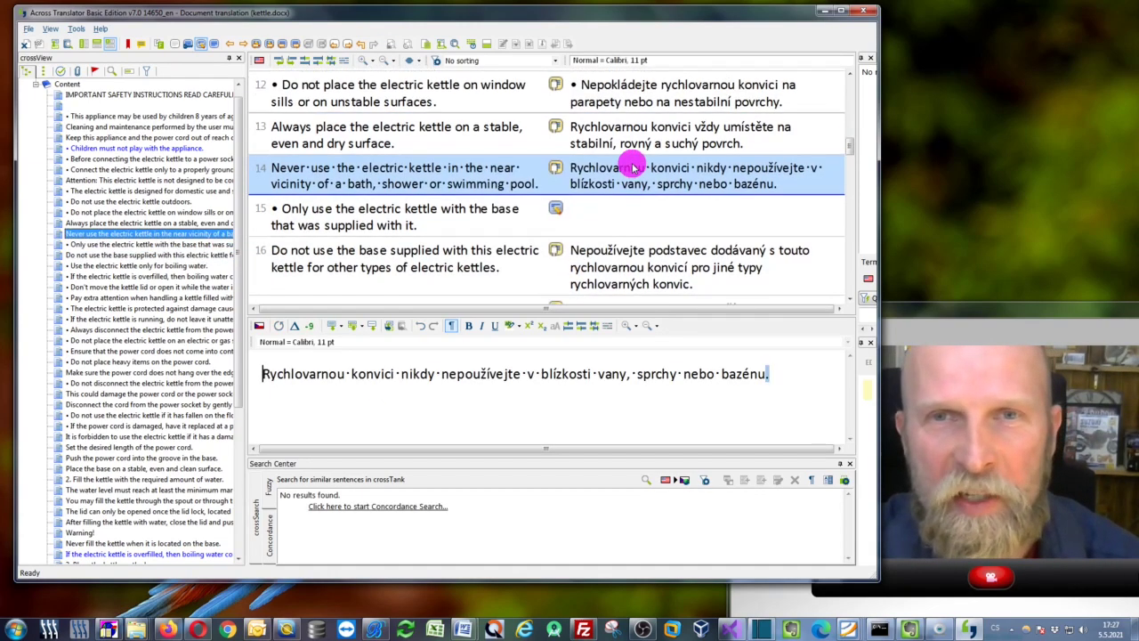
pyautogui.hotkey('ctrl', 'a')
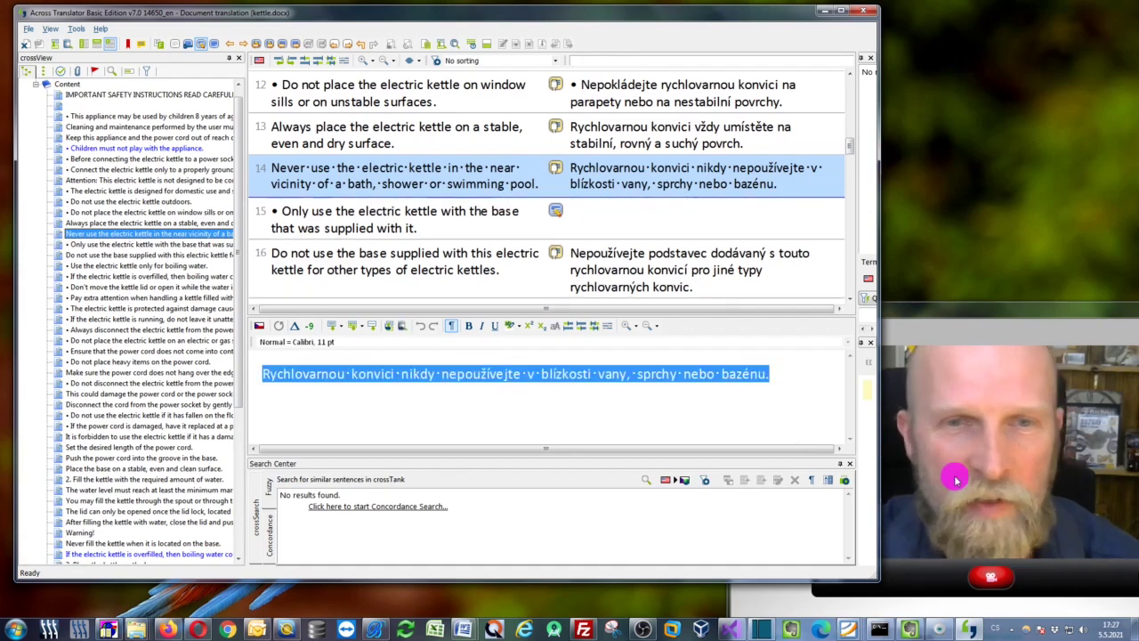
pyautogui.press('Delete')
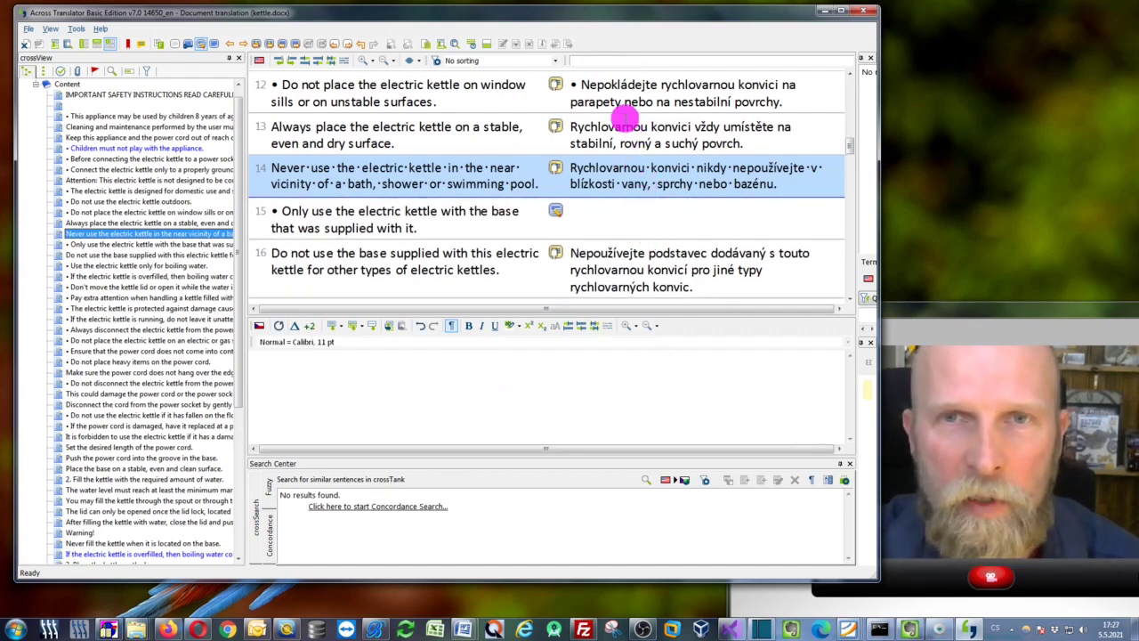
pyautogui.click(626, 122)
# Delete the Czech translations of segments 13 and 12, leaving both targets empty
pyautogui.click(488, 374)
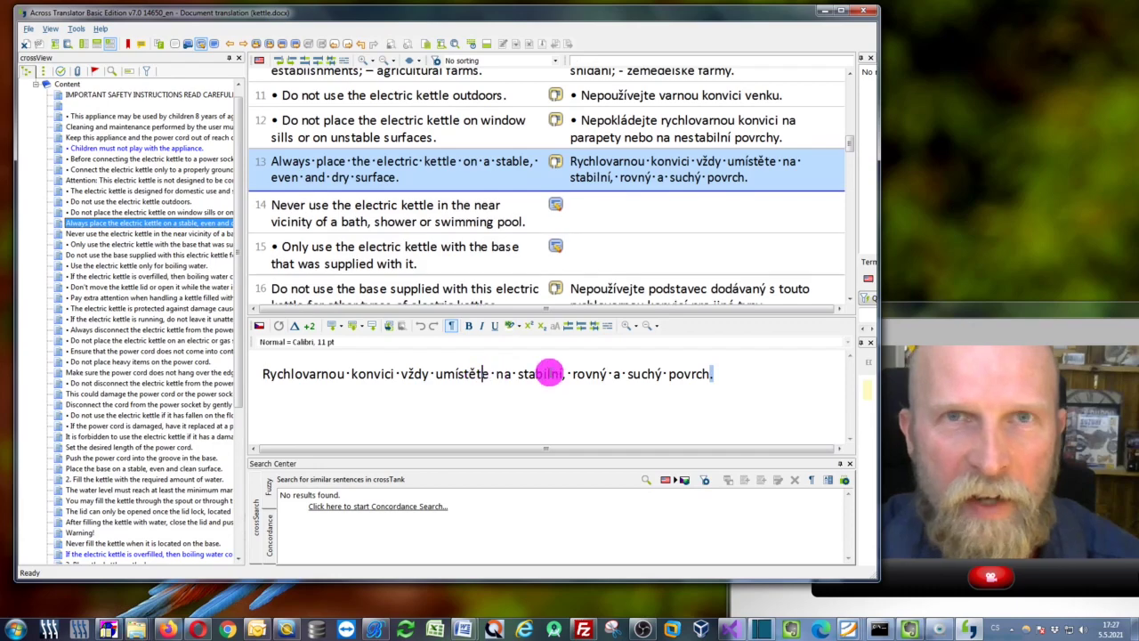
pyautogui.hotkey('ctrl', 'a')
pyautogui.press('Delete')
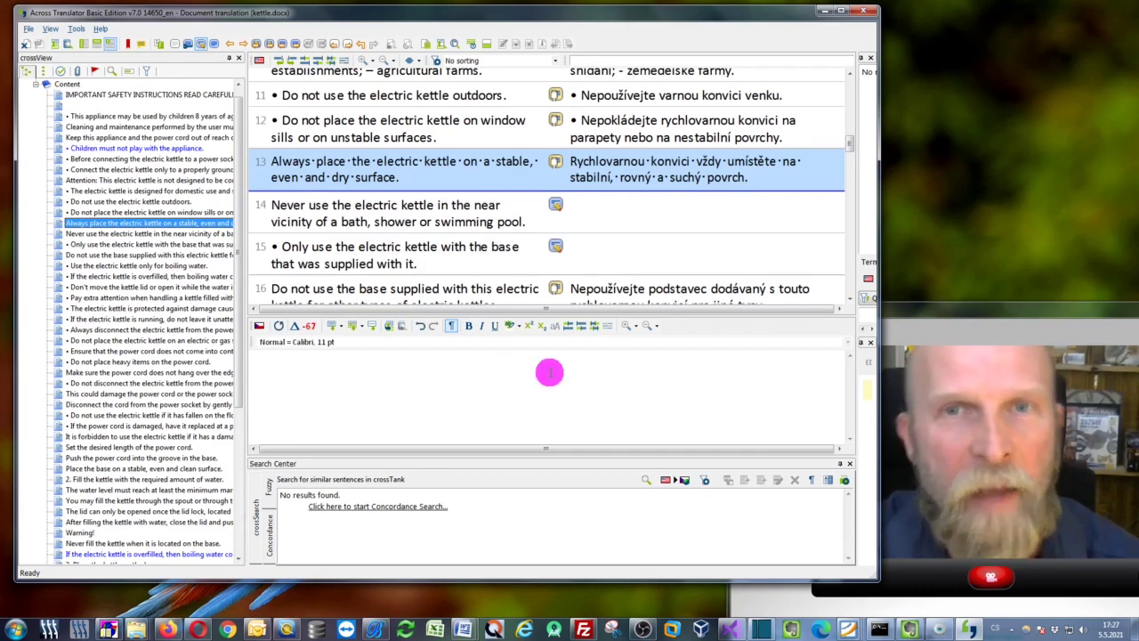
pyautogui.click(594, 123)
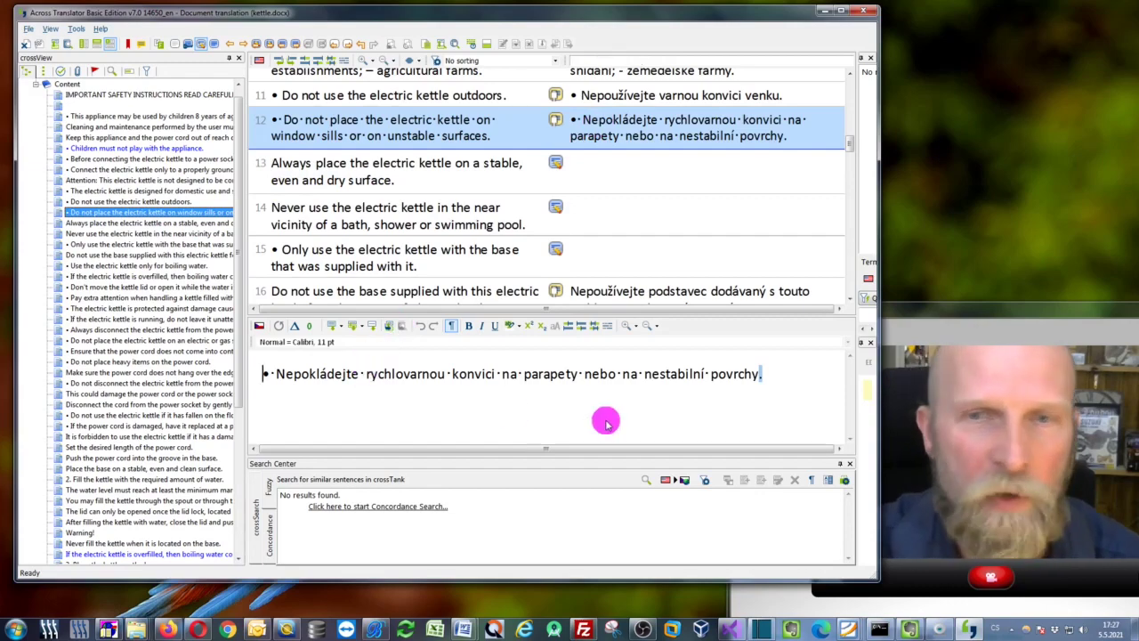
pyautogui.hotkey('ctrl', 'a')
pyautogui.press('Delete')
pyautogui.click(654, 95)
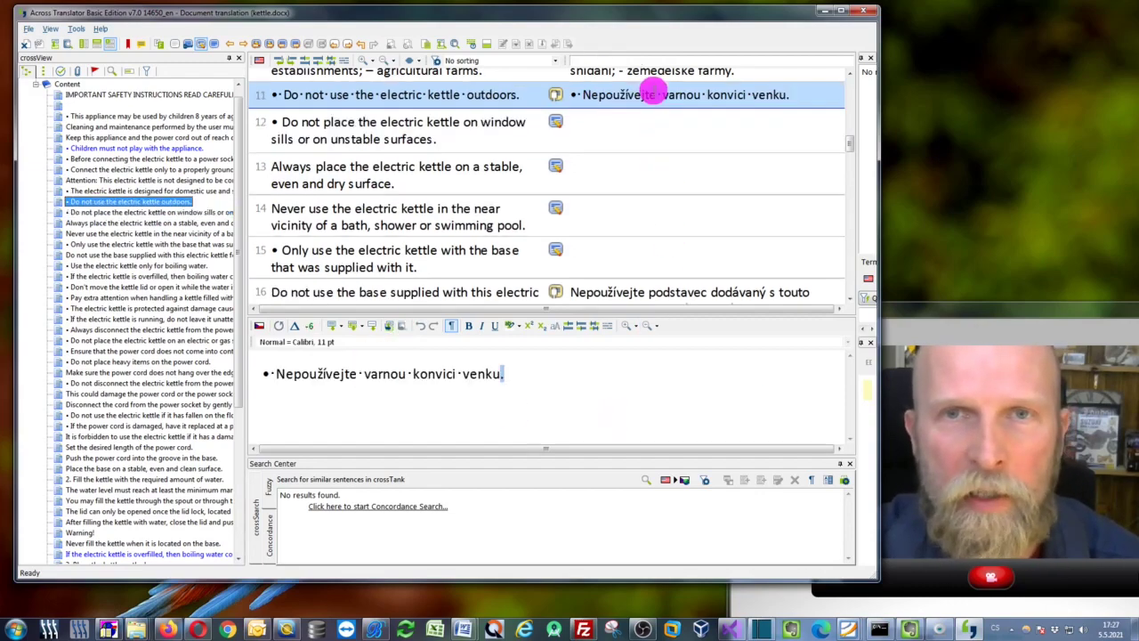
# Delete the Czech translations of segments 11 and 16, then return to segment 13
pyautogui.click(429, 373)
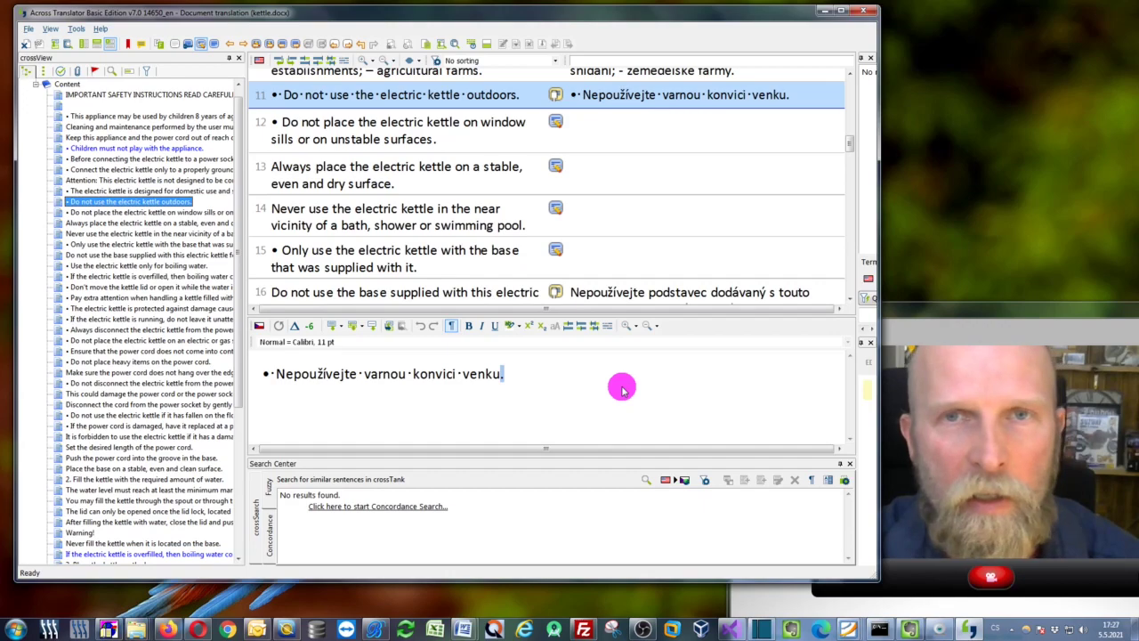
pyautogui.hotkey('ctrl', 'a')
pyautogui.press('Delete')
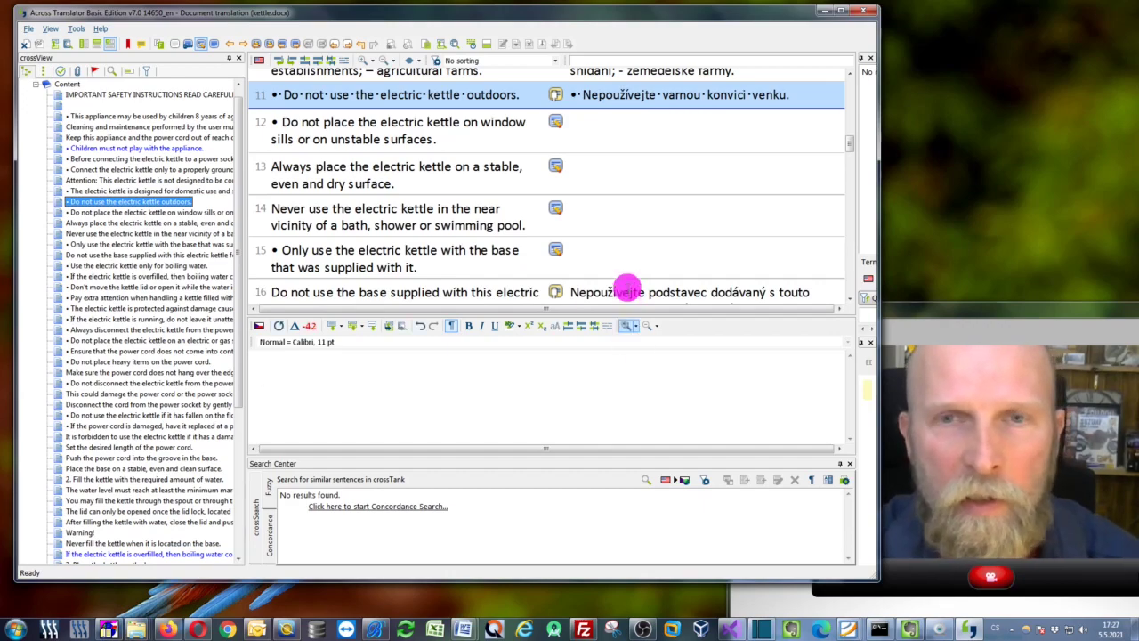
pyautogui.click(629, 290)
pyautogui.scroll(2, 647, 187)
pyautogui.scroll(-2, 647, 194)
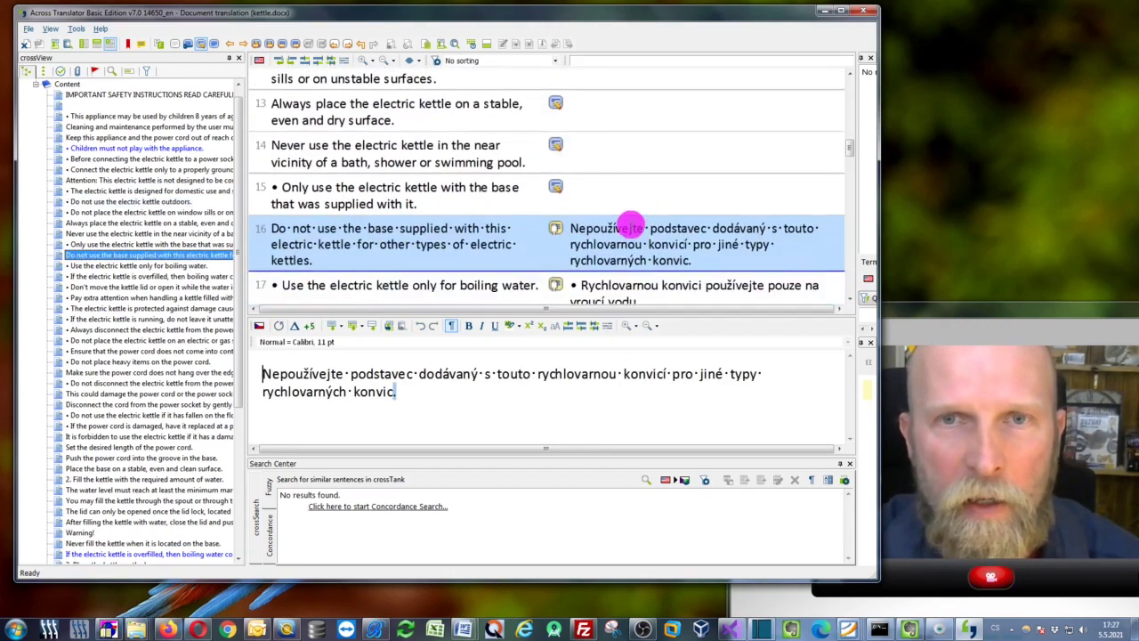
pyautogui.hotkey('ctrl', 'a')
pyautogui.press('Delete')
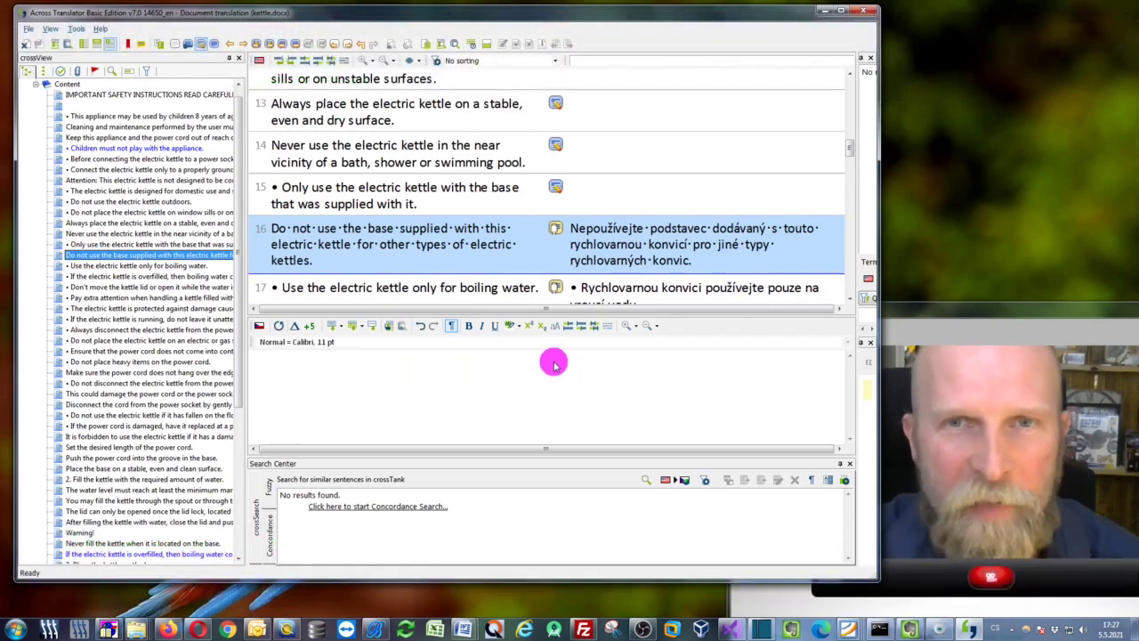
pyautogui.click(618, 169)
pyautogui.scroll(3, 627, 189)
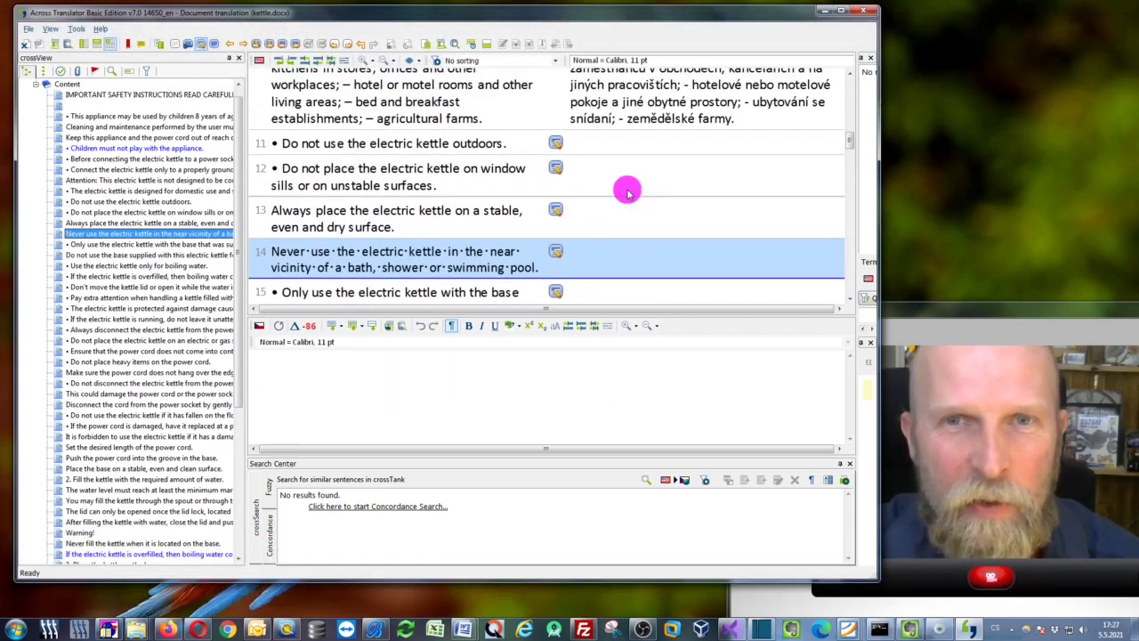
pyautogui.scroll(-2, 627, 190)
pyautogui.click(609, 153)
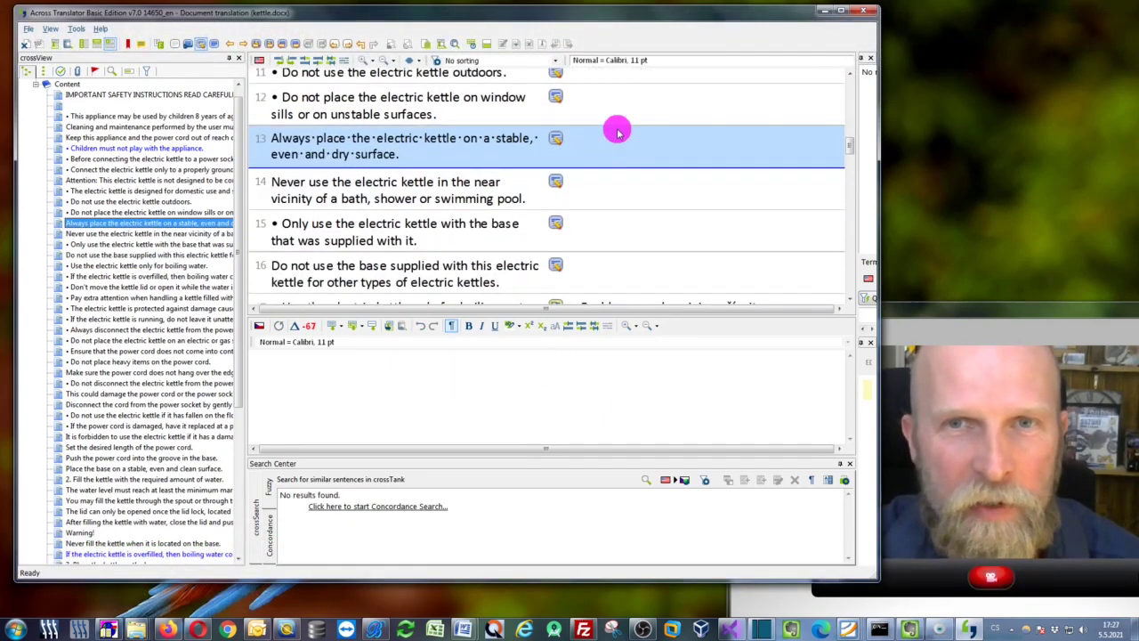
pyautogui.click(374, 630)
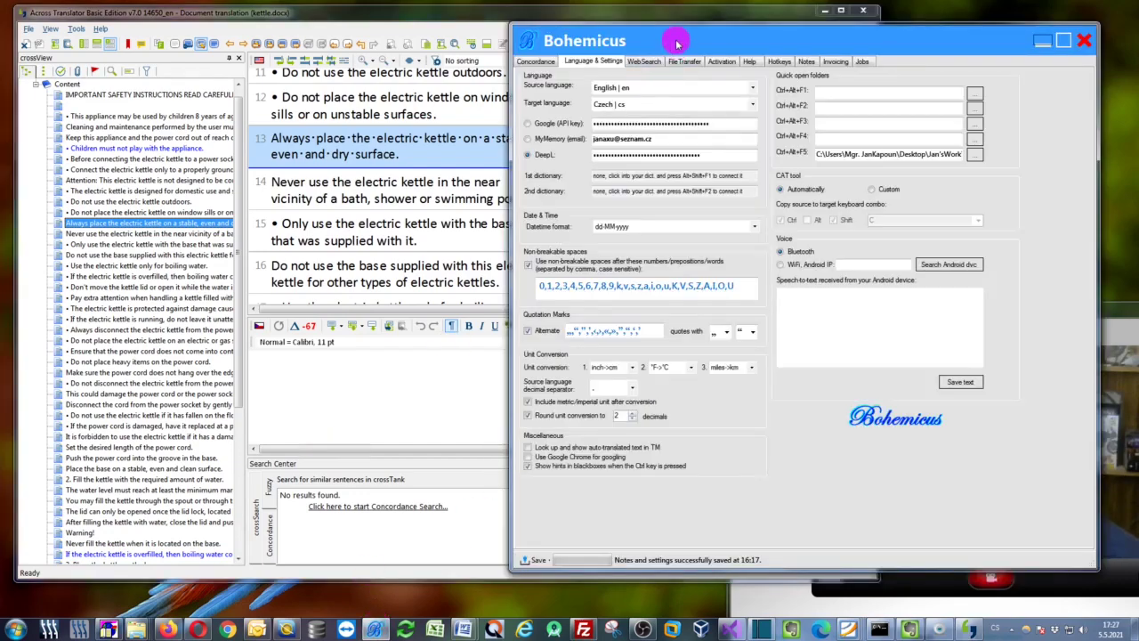
pyautogui.moveTo(676, 43); pyautogui.dragTo(452, 61)
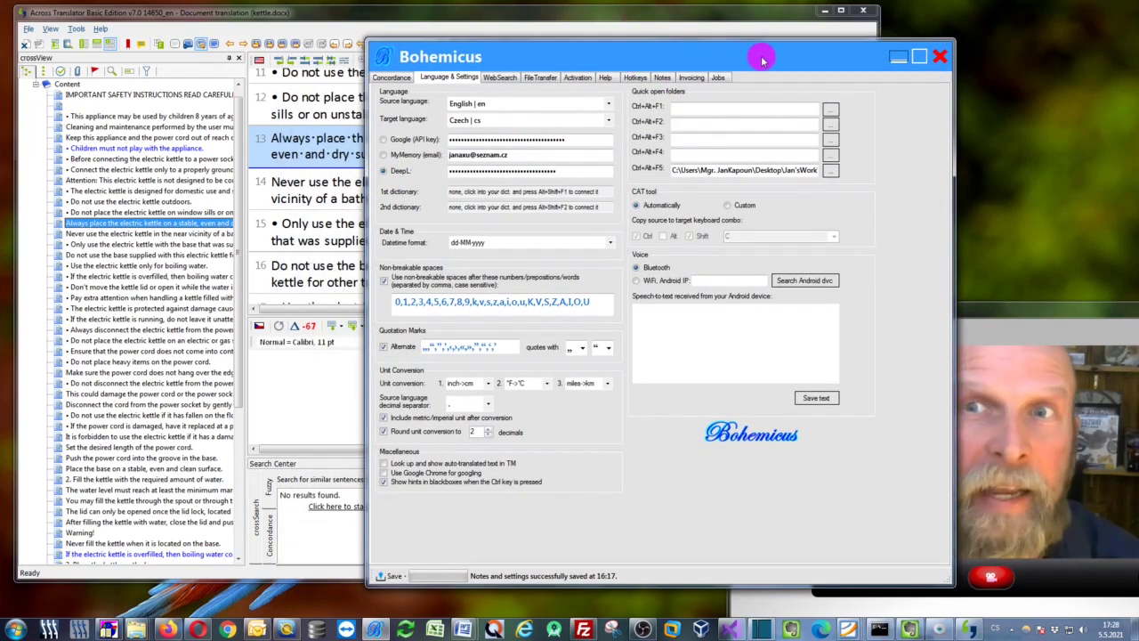
pyautogui.click(899, 59)
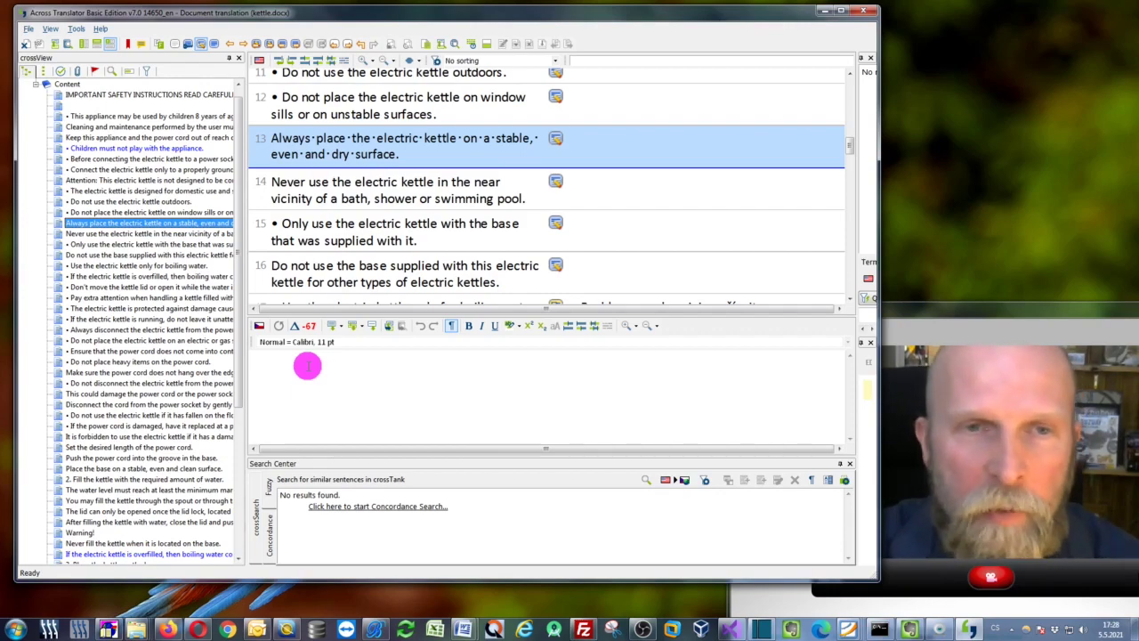
# Machine-translate segments 13, 14 and 15 into Czech with Bohemicus shortcuts, committing 13 and 14
pyautogui.hotkey('ctrl', 'alt', 'F1')
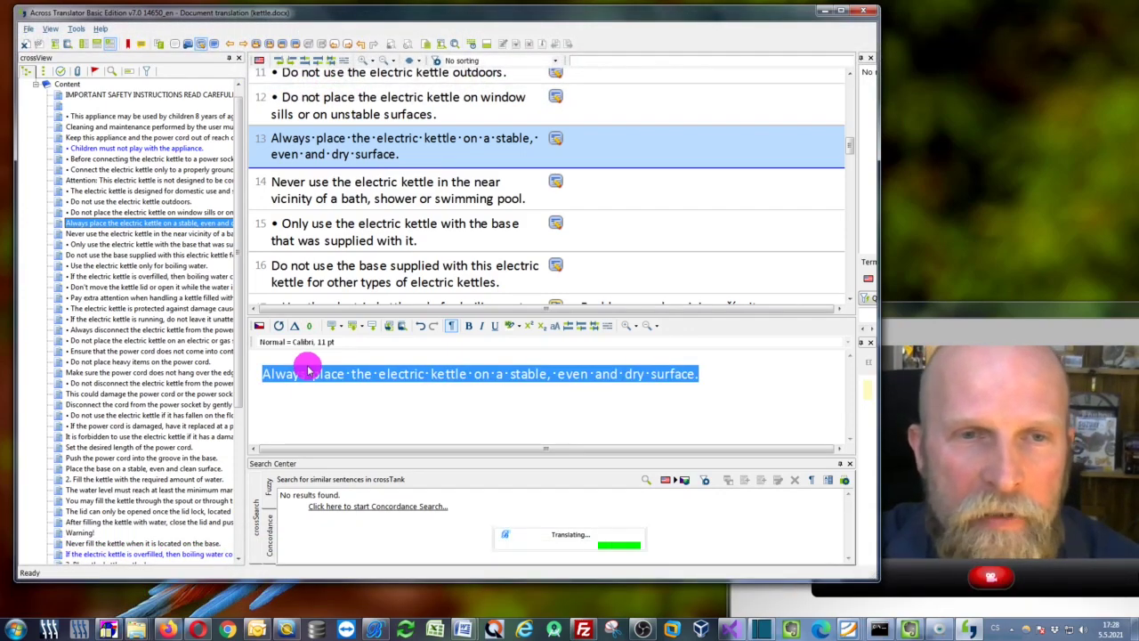
pyautogui.hotkey('ctrl', 'alt', 'pagedown')
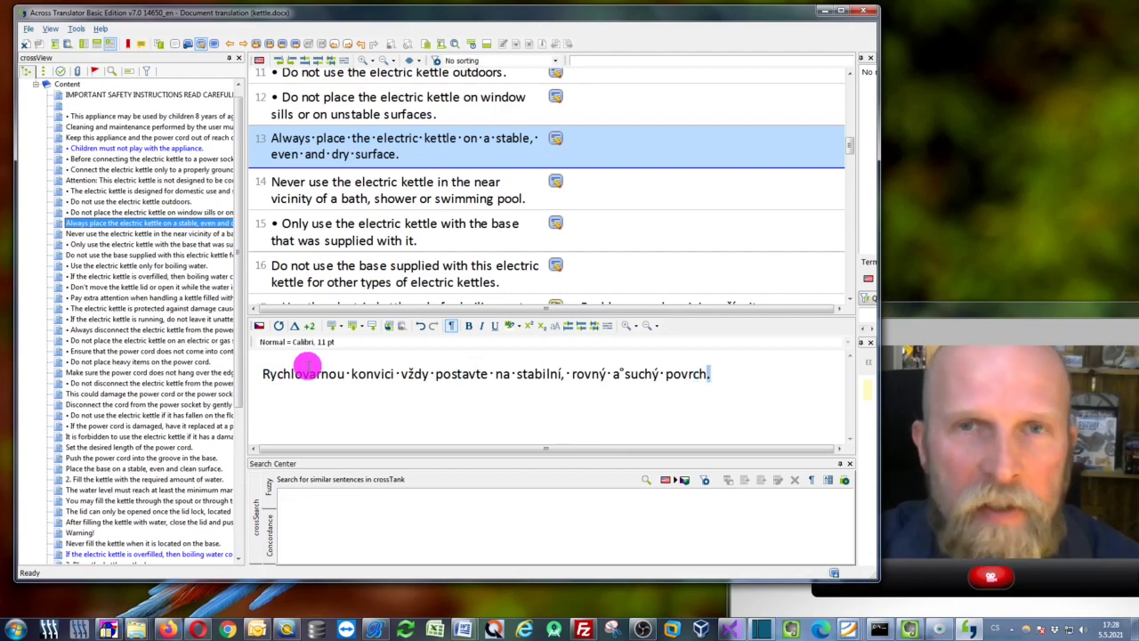
pyautogui.press('ctrl+alt+Insert')
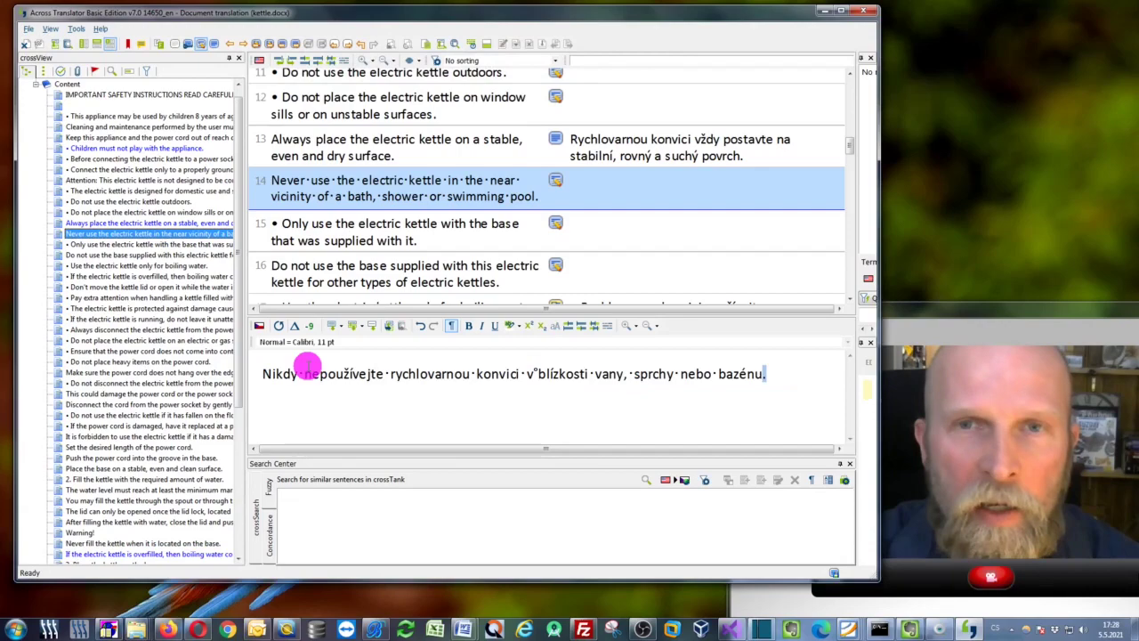
pyautogui.hotkey('ctrl', 'alt', 'pagedown')
pyautogui.press('ctrl+alt+Insert')
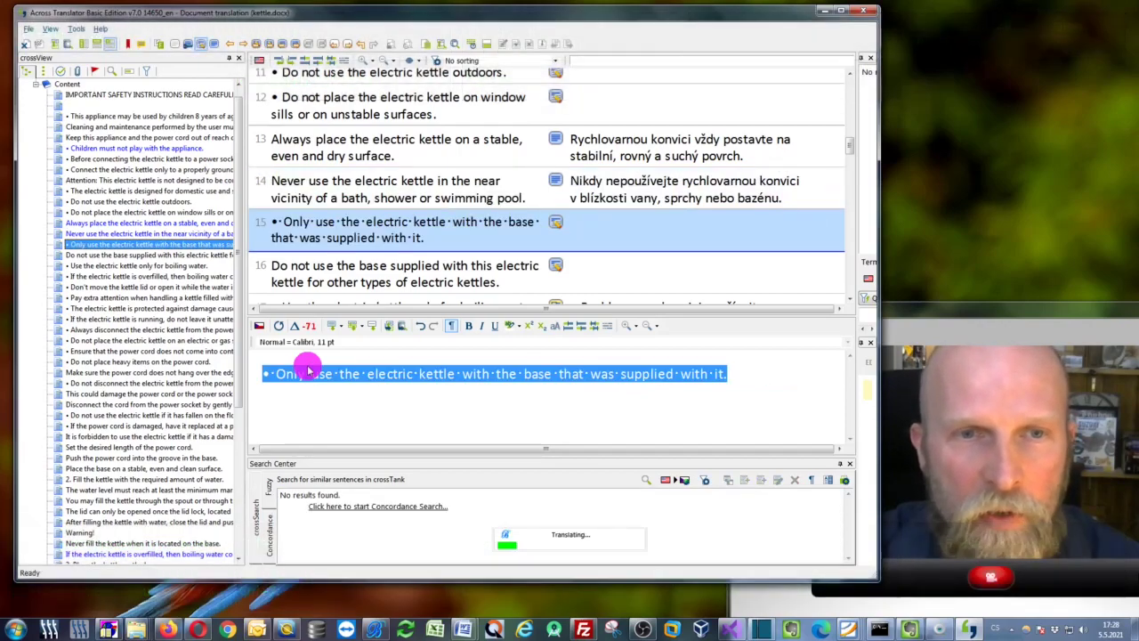